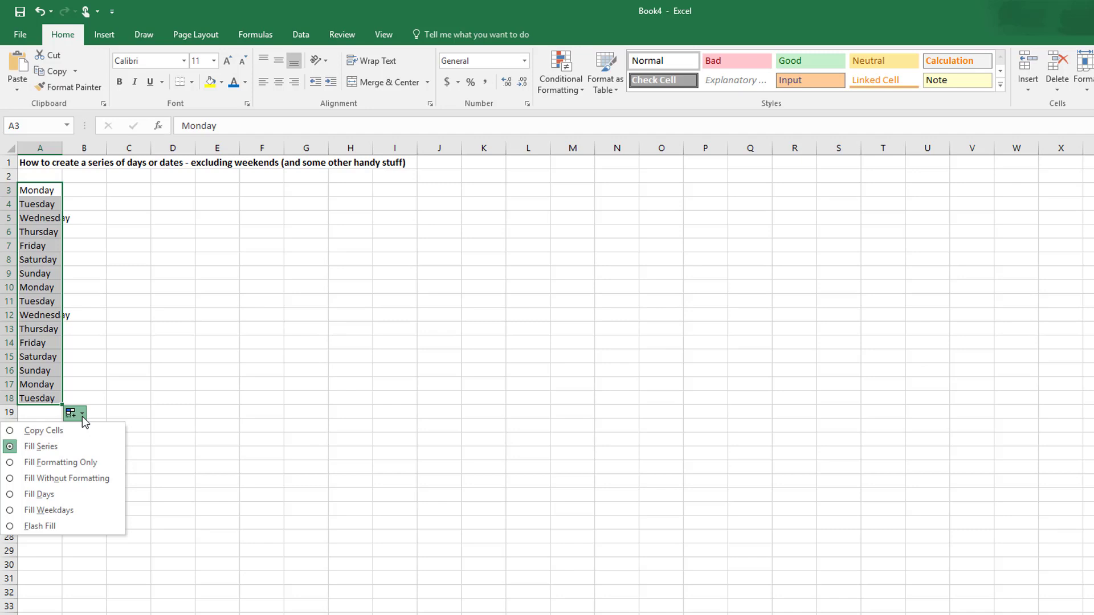
Step: Change the day series filled in A3:A18 to weekdays only
left_click(21, 510)
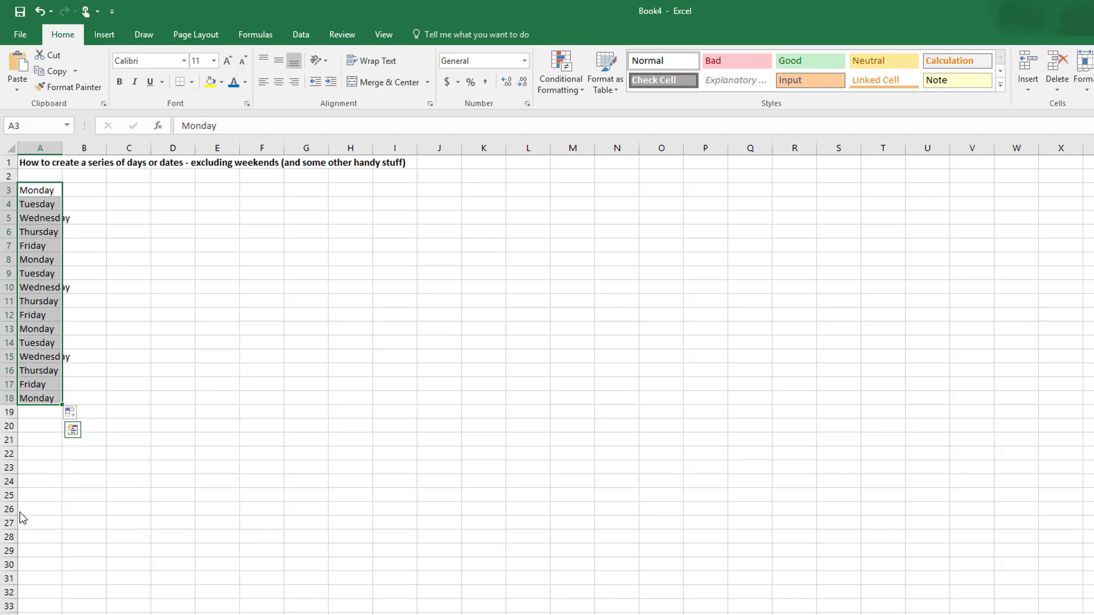
Step: Enter Monday in C3 and autofill the day series down to C18
left_click(129, 191)
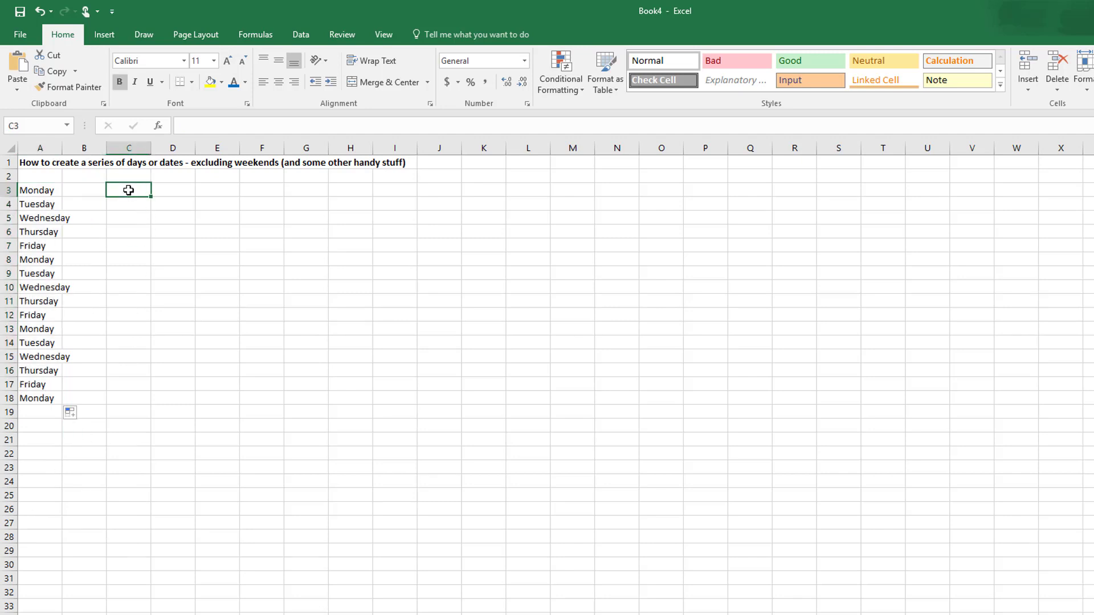
type("Monday")
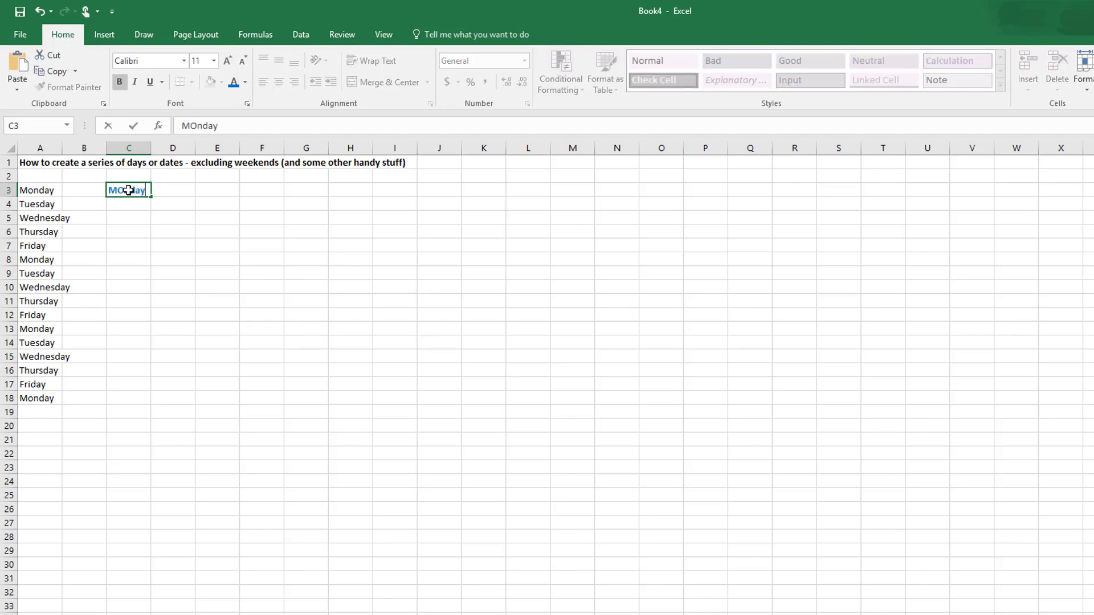
key("Return")
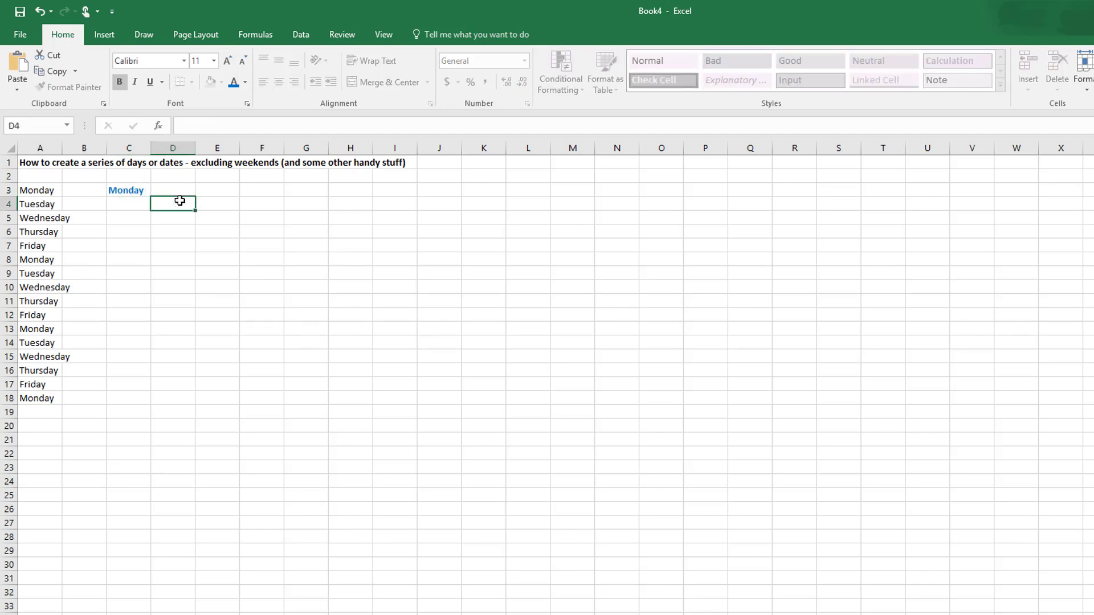
left_click(127, 194)
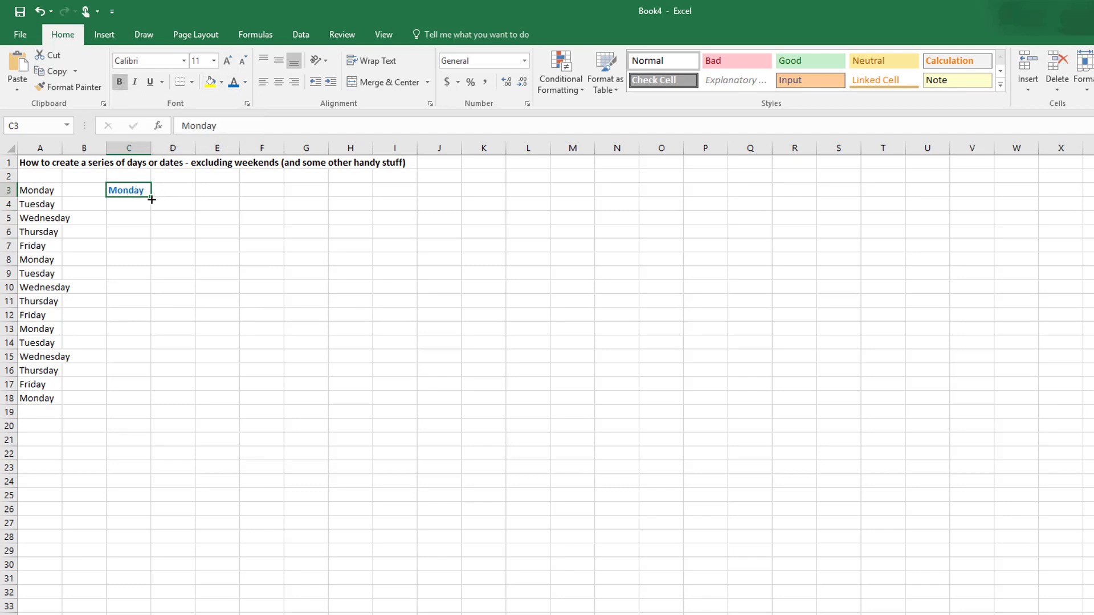
left_click_drag(152, 199, 152, 408)
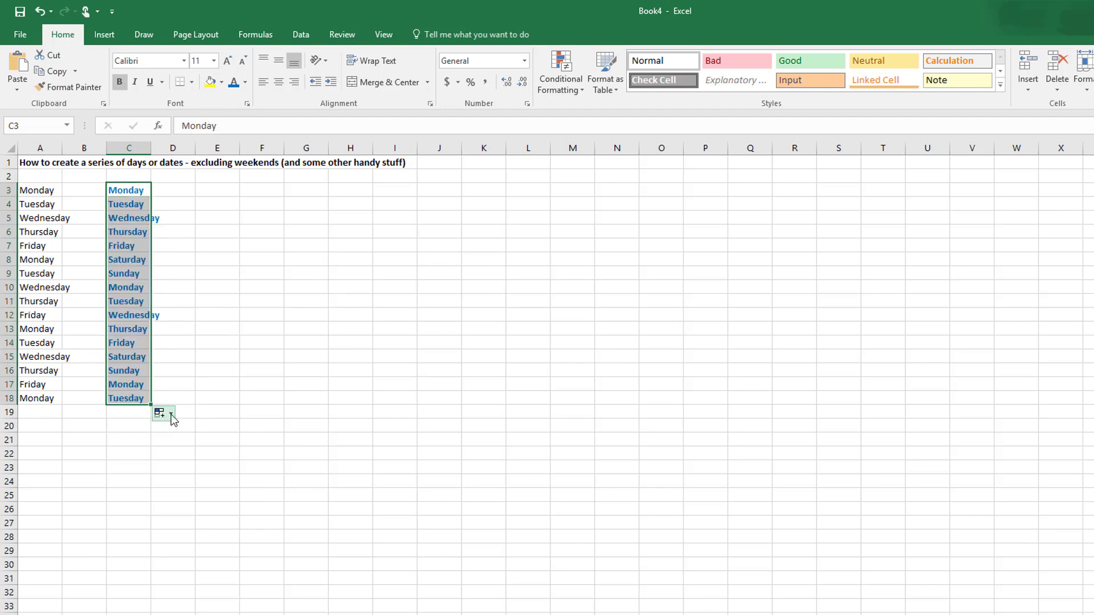
Step: Change the C3:C18 fill to formatting only and enter the test text hello in C9
left_click(171, 415)
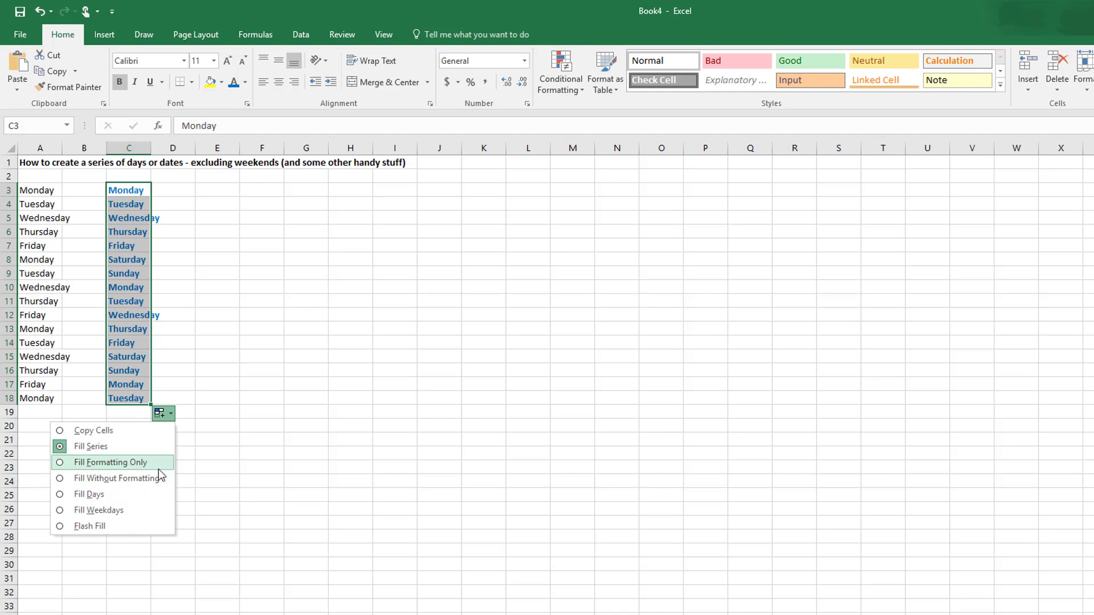
left_click(121, 463)
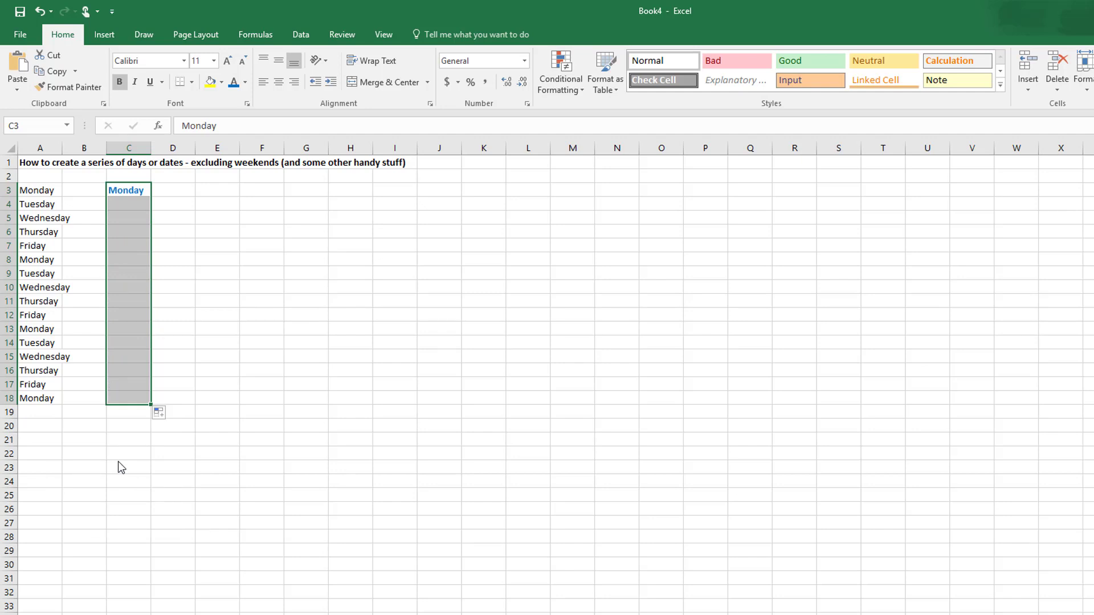
left_click(141, 276)
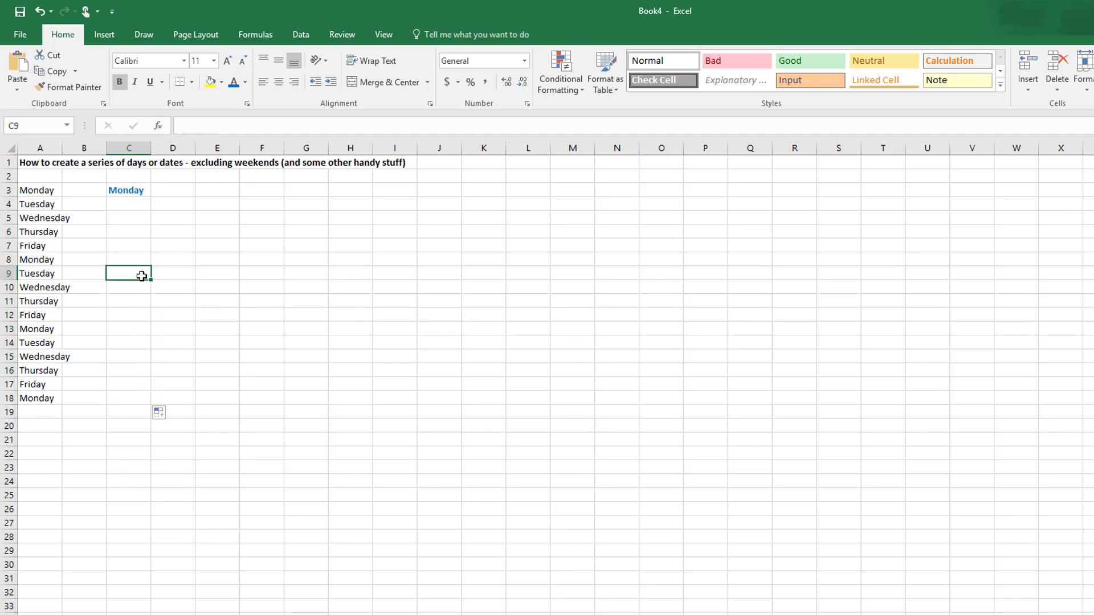
type("hello")
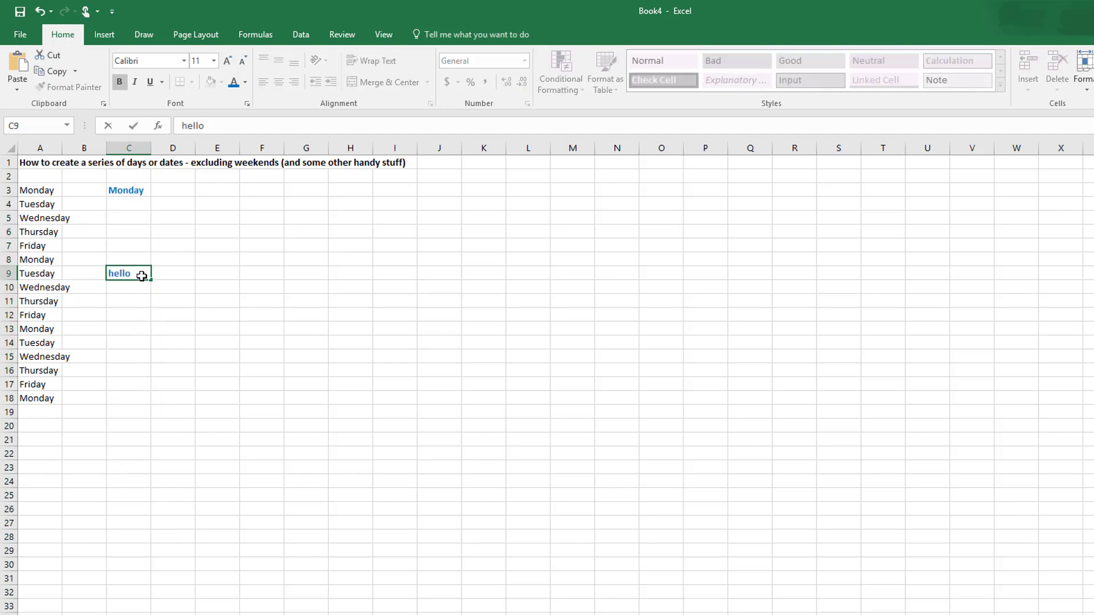
Step: Enter Monday in E3 and format it in bold blue
left_click(212, 196)
type("Monday")
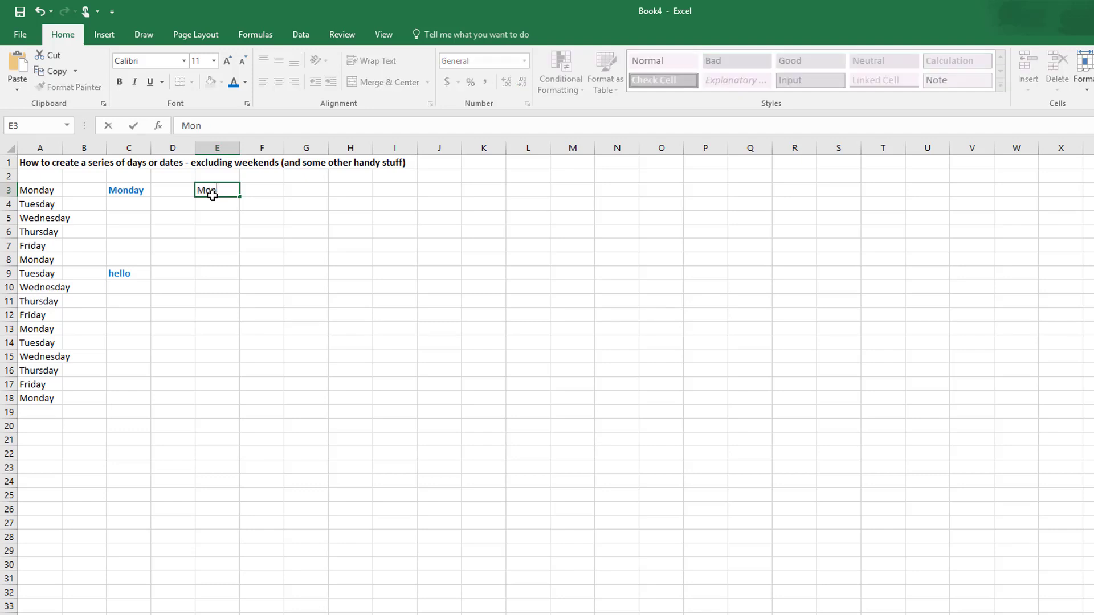
left_click(271, 249)
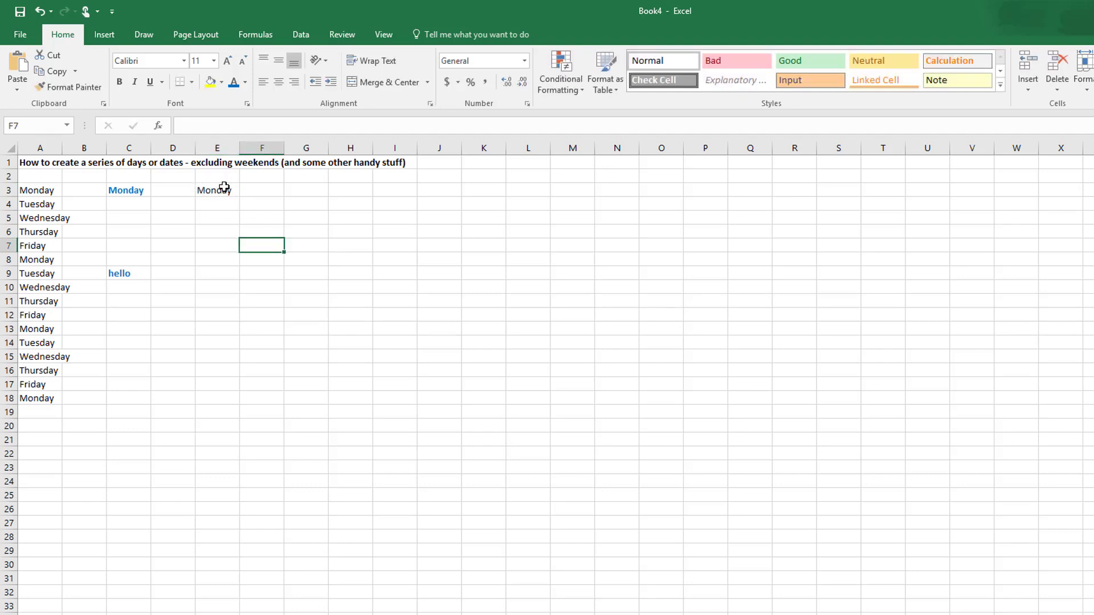
left_click(224, 189)
left_click(234, 82)
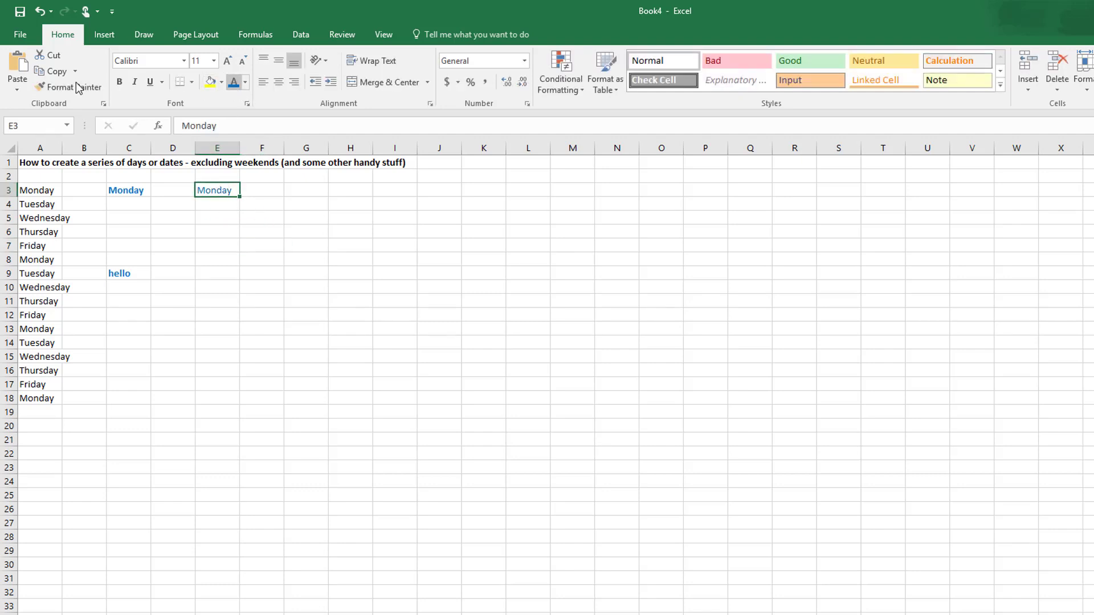
left_click(119, 82)
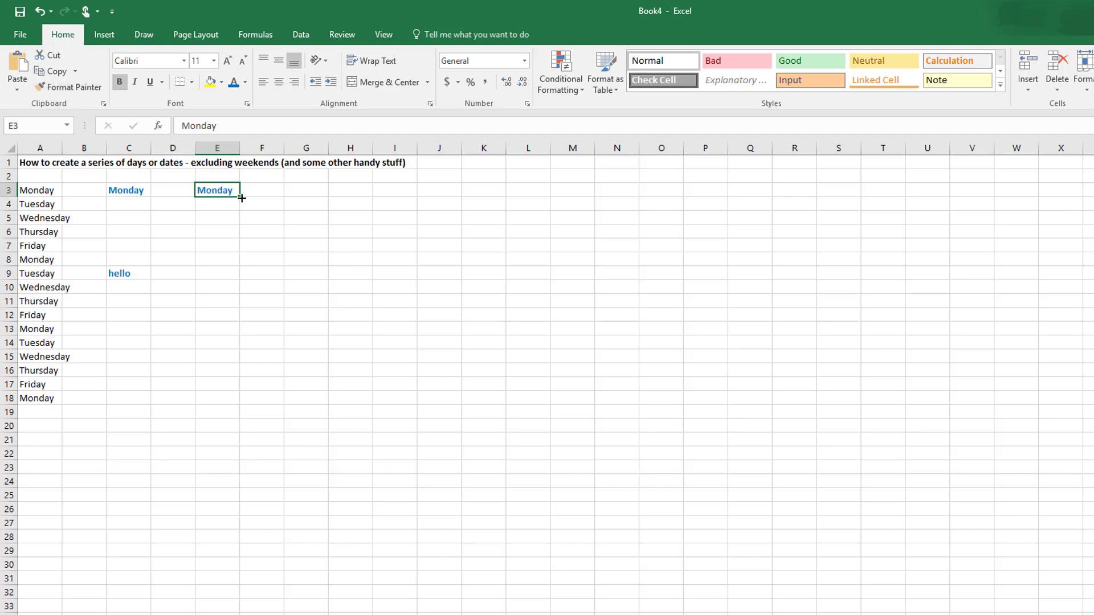
Step: Autofill the day series from E3 down to E18 without carrying over the formatting
left_click_drag(241, 198, 238, 410)
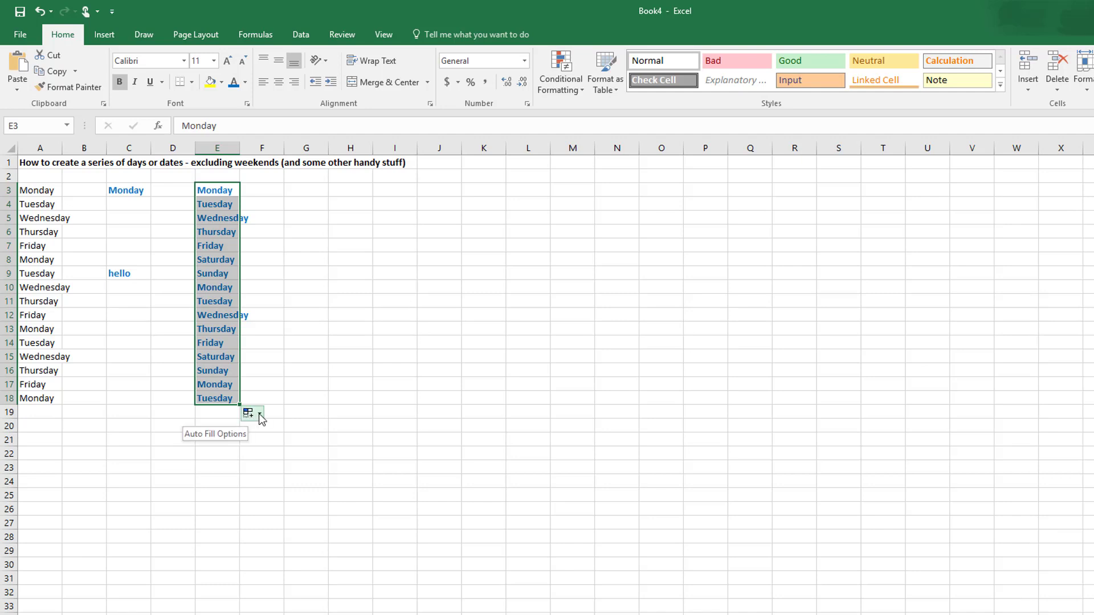
left_click(260, 416)
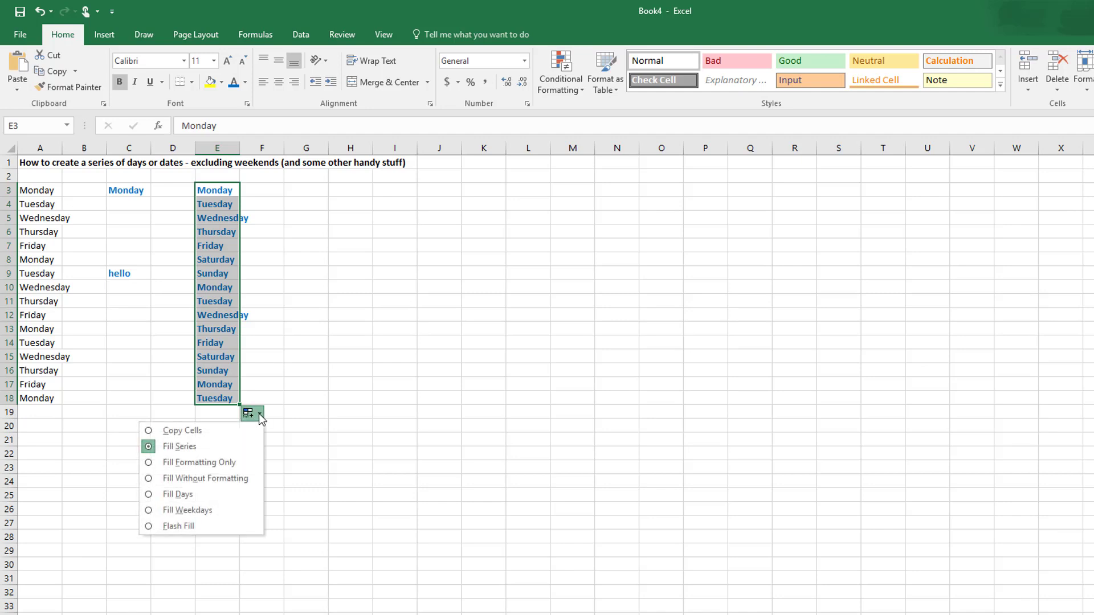
left_click(238, 480)
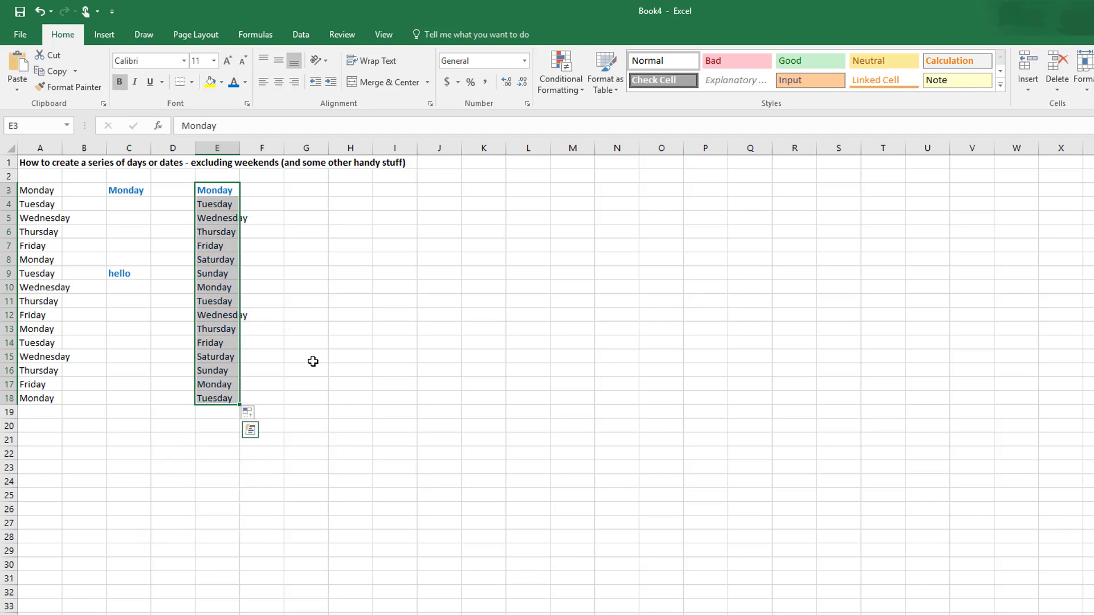
left_click(319, 341)
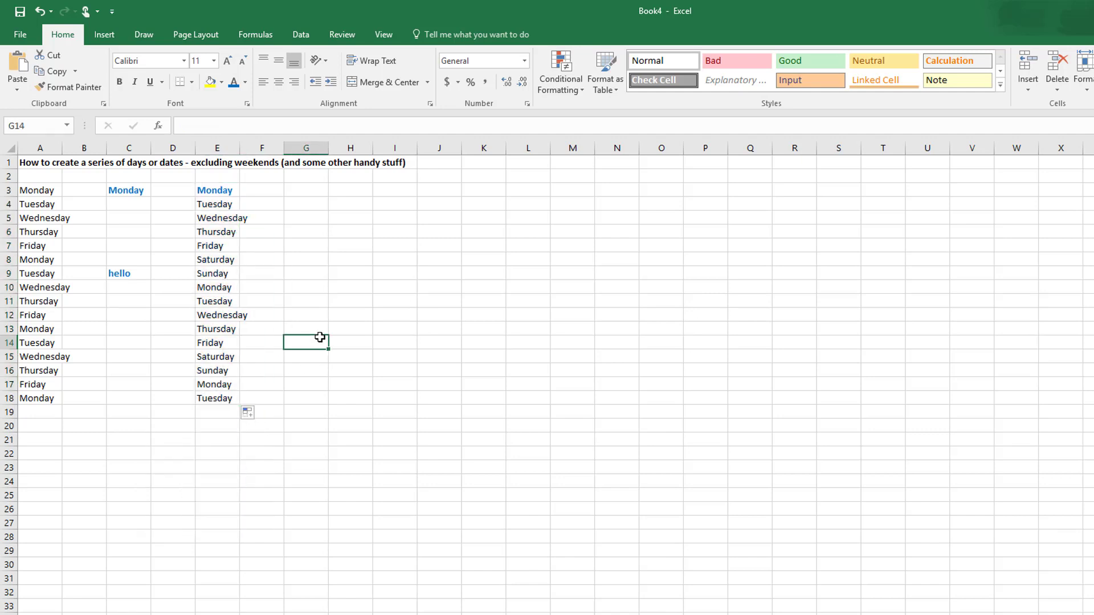
Step: Enter the date 1/2/2018 in G3
left_click(308, 191)
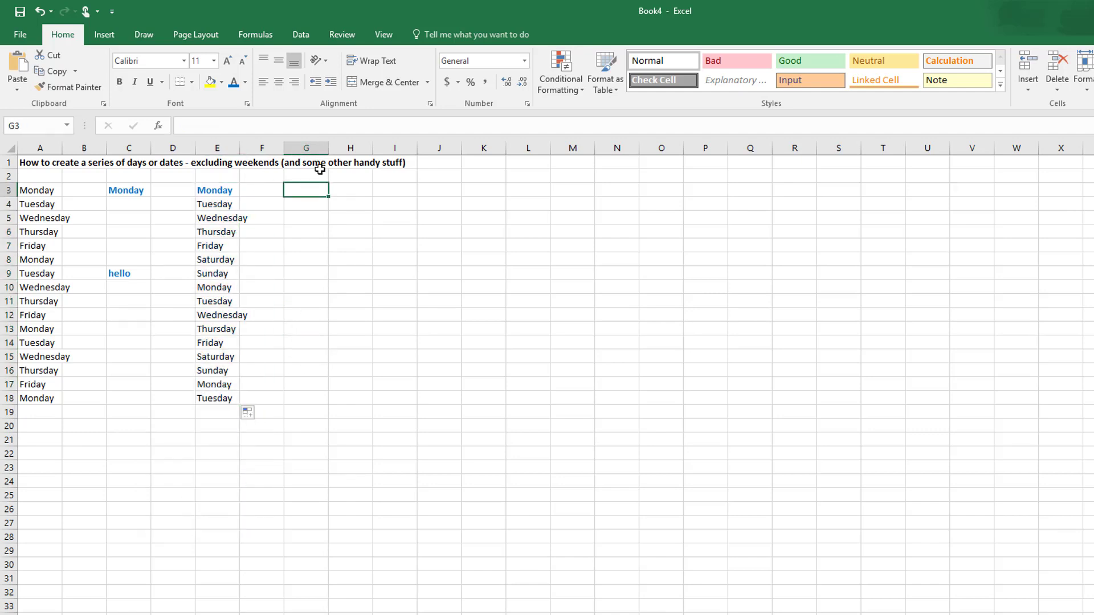
type("1/2")
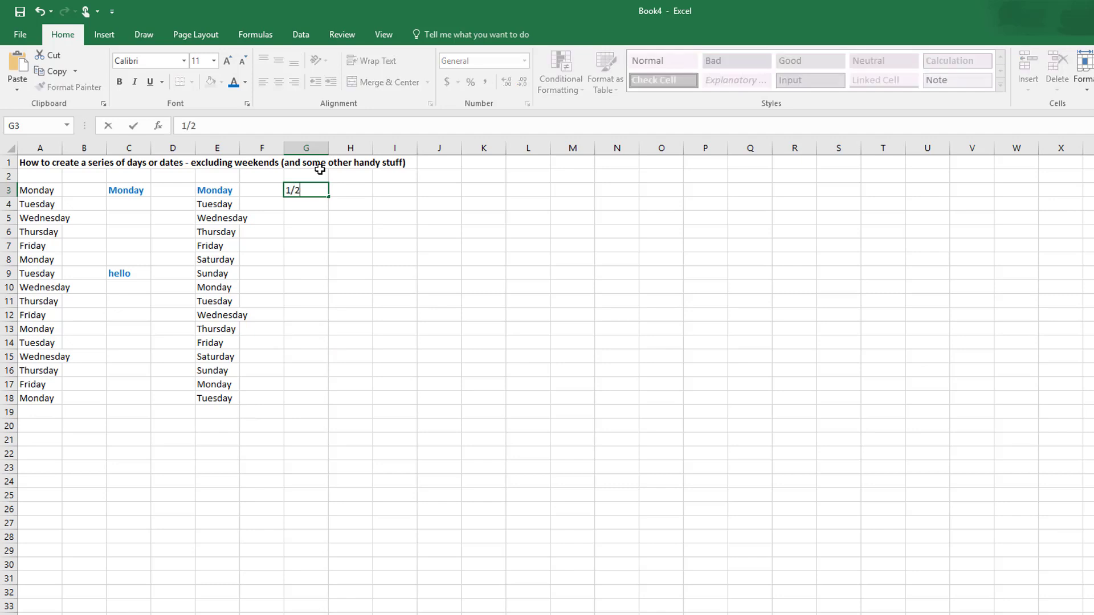
type("/02/2018")
left_click(381, 204)
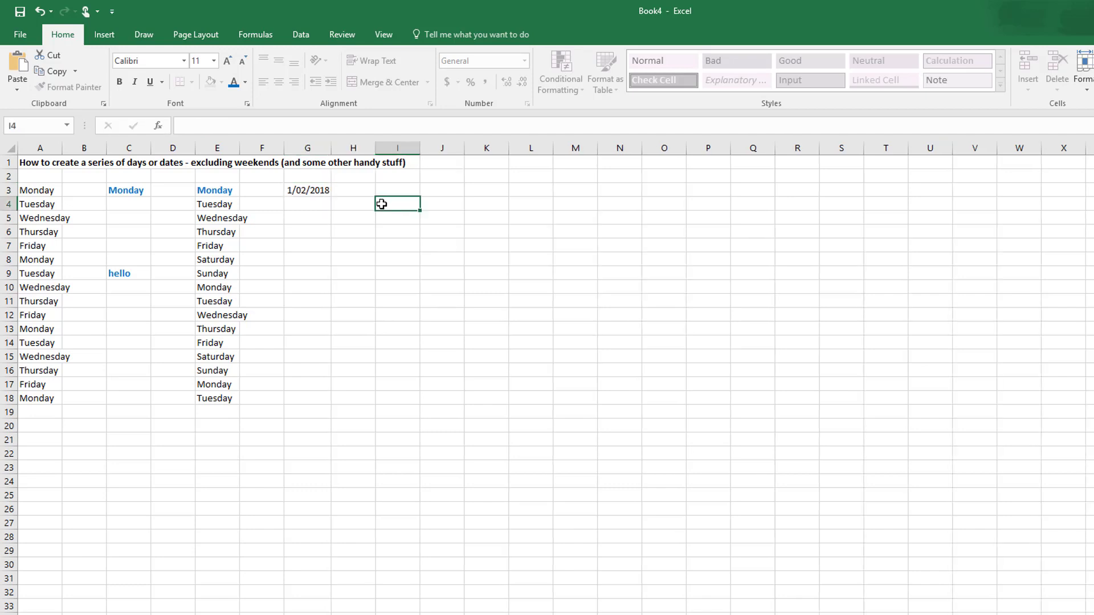
Step: Autofill the daily dates from G3 down to G18 and autofit the width of column G
left_click(320, 192)
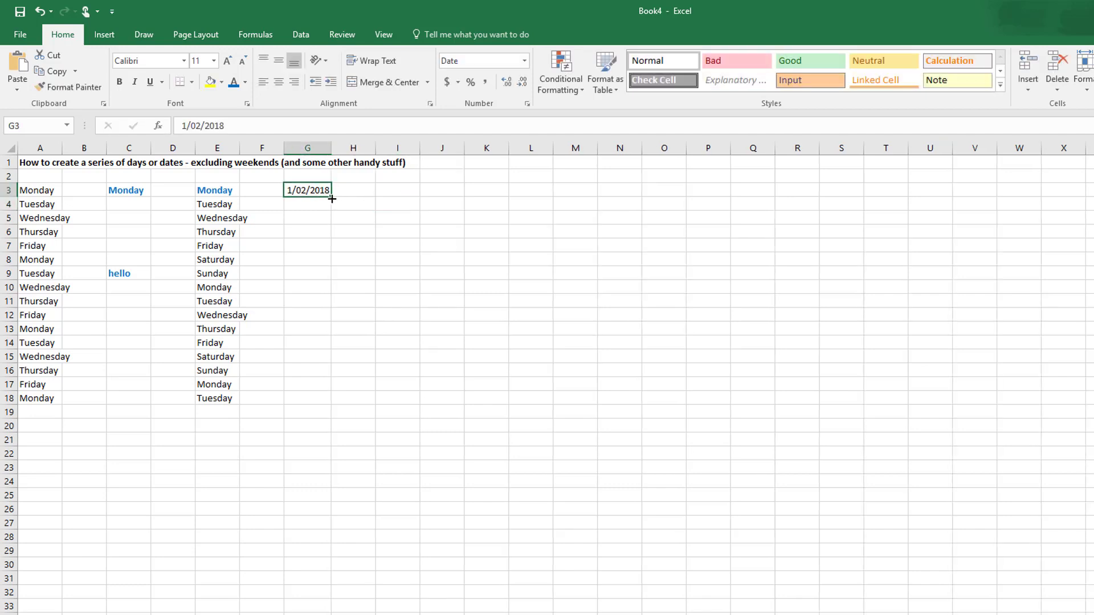
left_click_drag(331, 198, 336, 405)
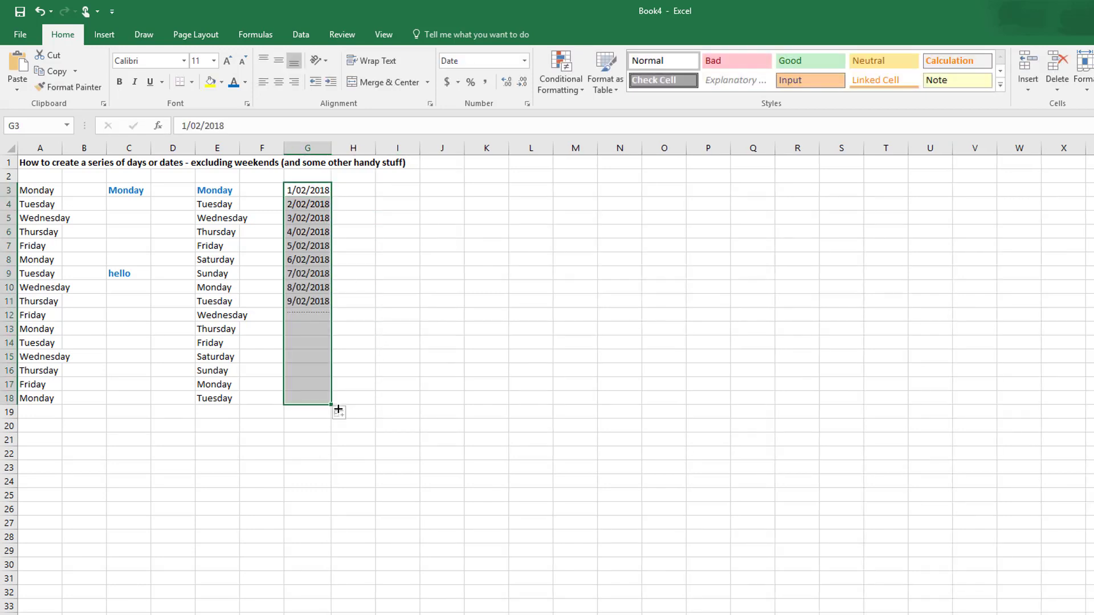
double_click(333, 149)
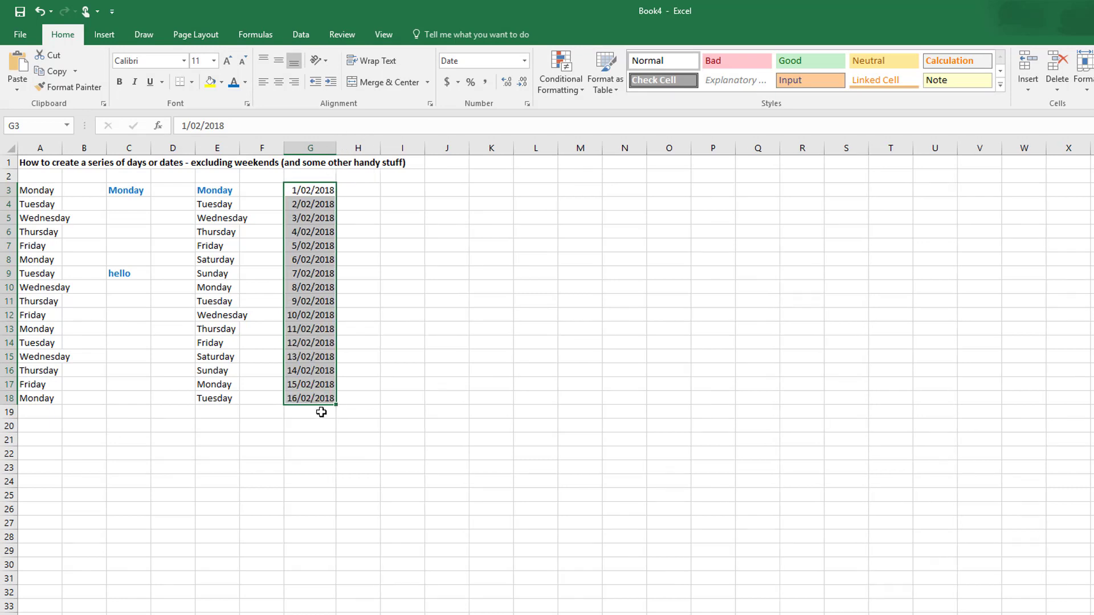
Step: Enter the date 1/2/2018 in H3
left_click(367, 189)
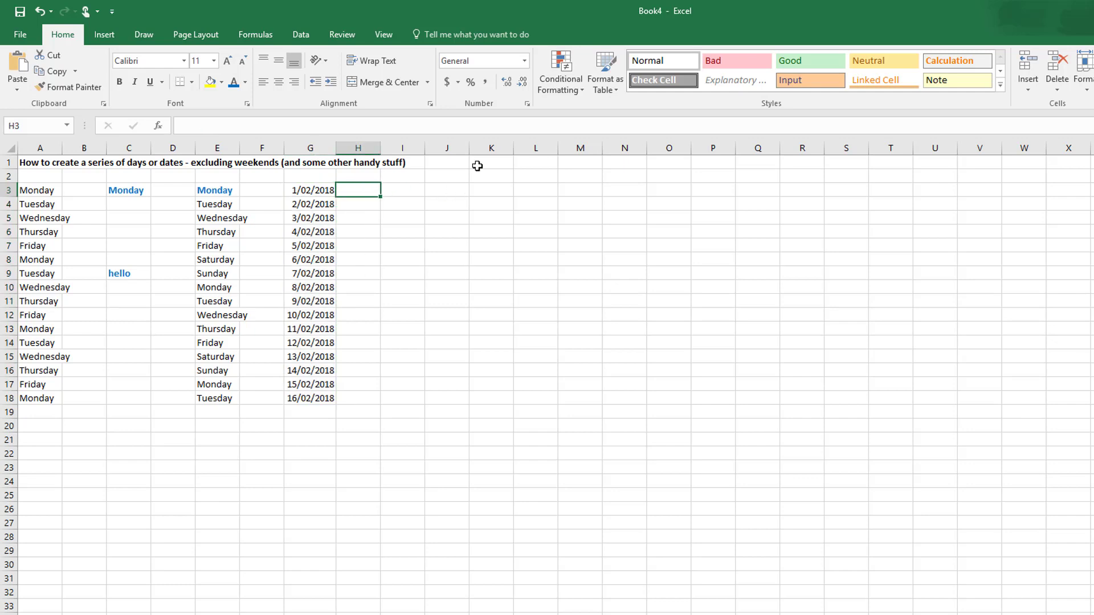
type("1/02")
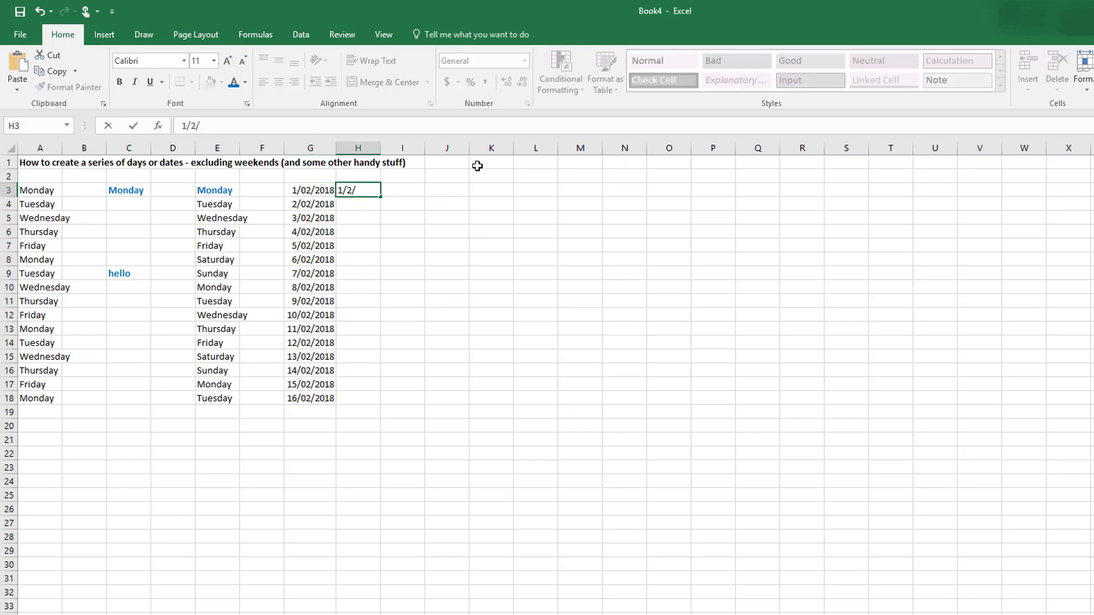
type("/2018")
left_click(581, 228)
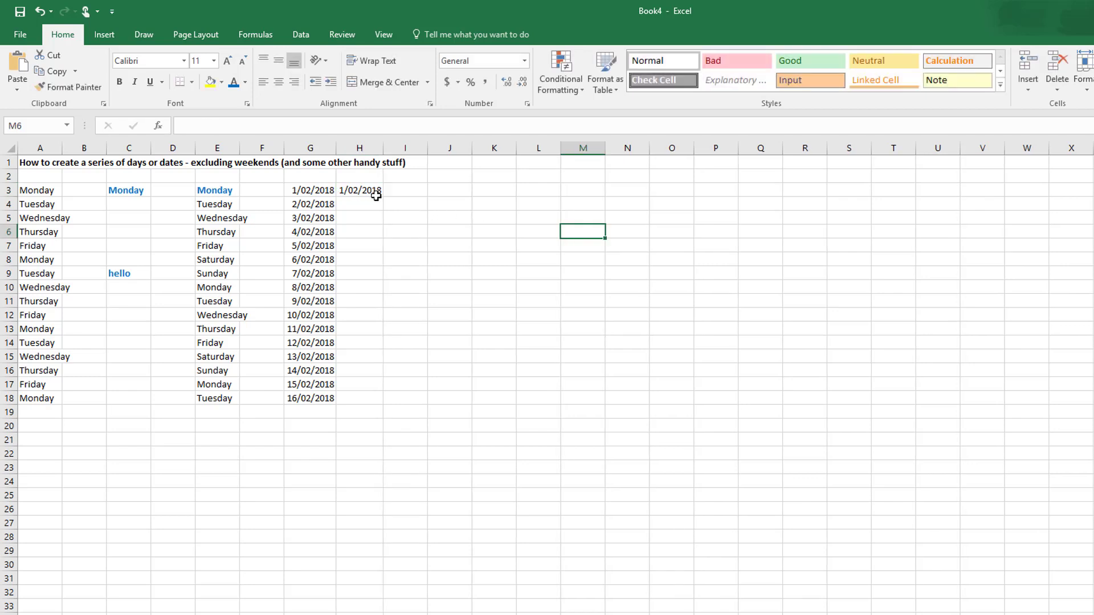
Step: Autofill the date from H3 down to H18 and set the series to increase by months
left_click(373, 194)
left_click_drag(385, 199, 377, 403)
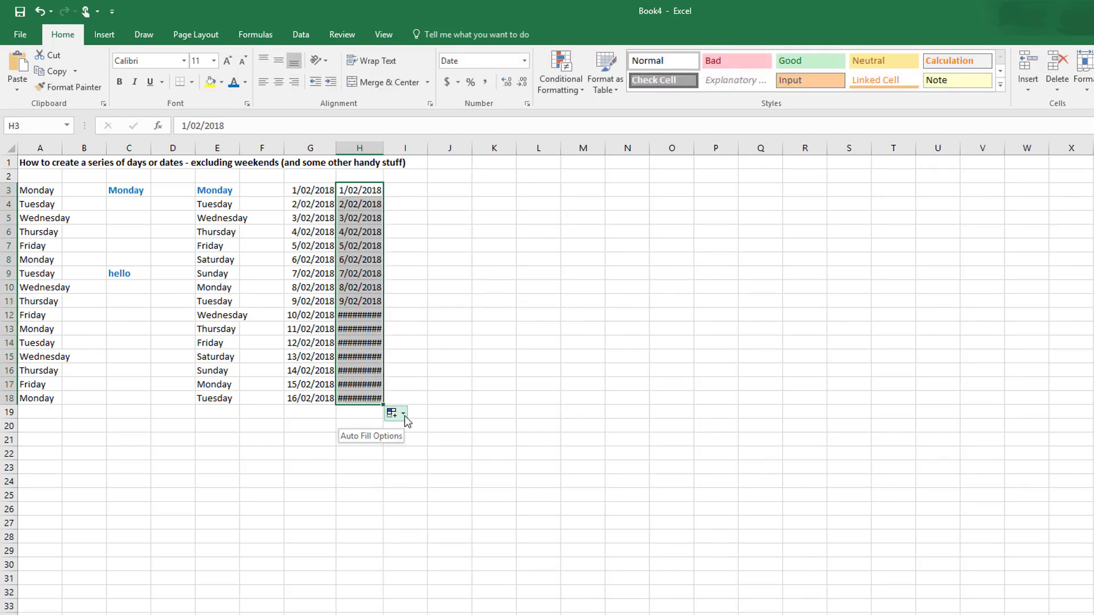
left_click(403, 414)
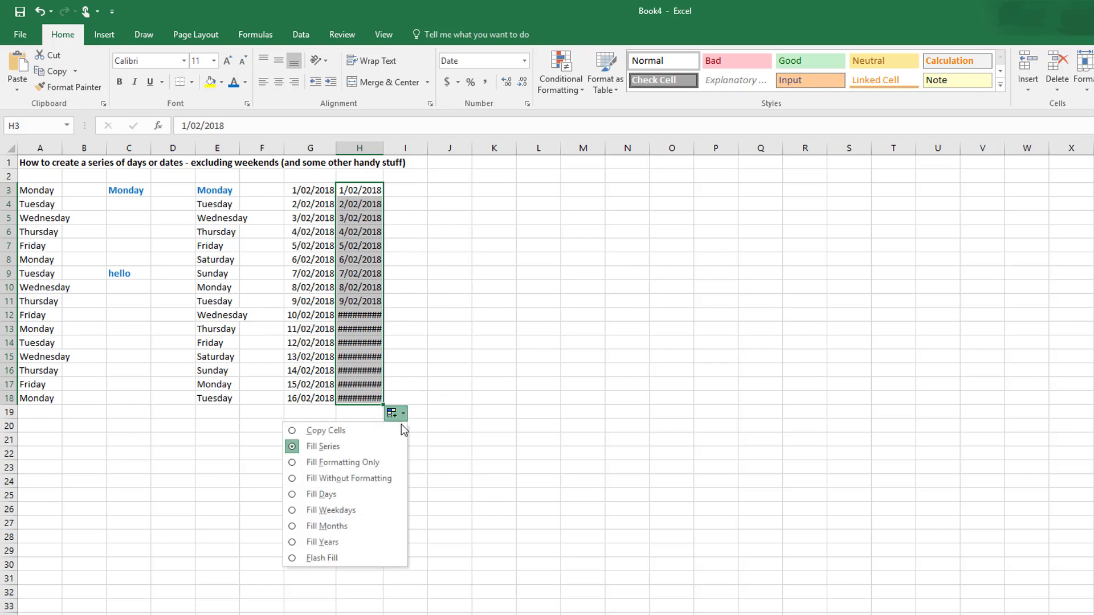
left_click(368, 528)
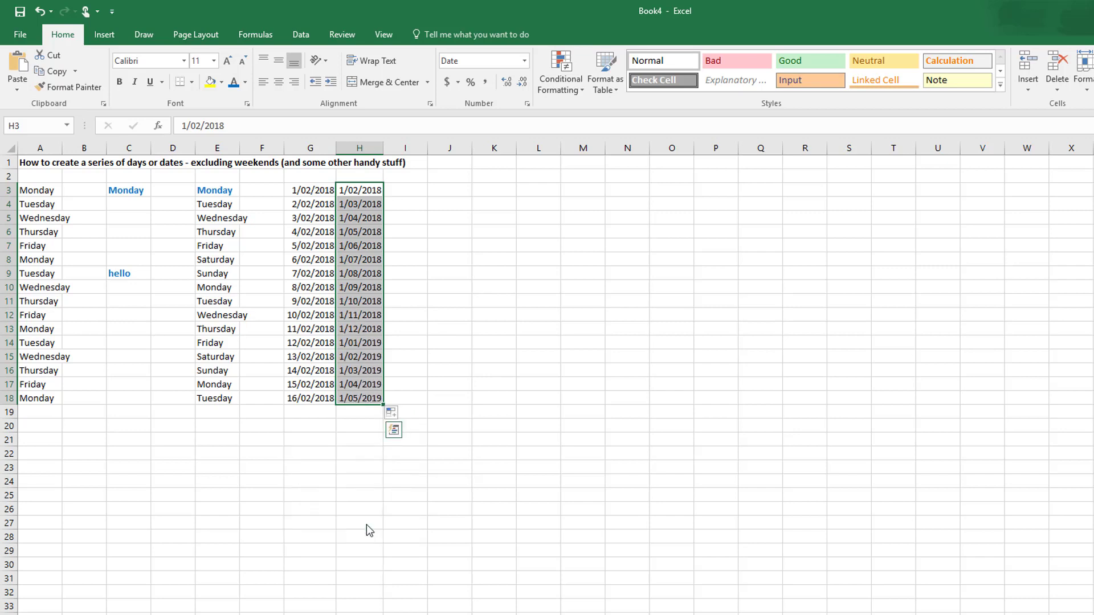
Step: Enter the date 1/5/2018 in J3
left_click(445, 188)
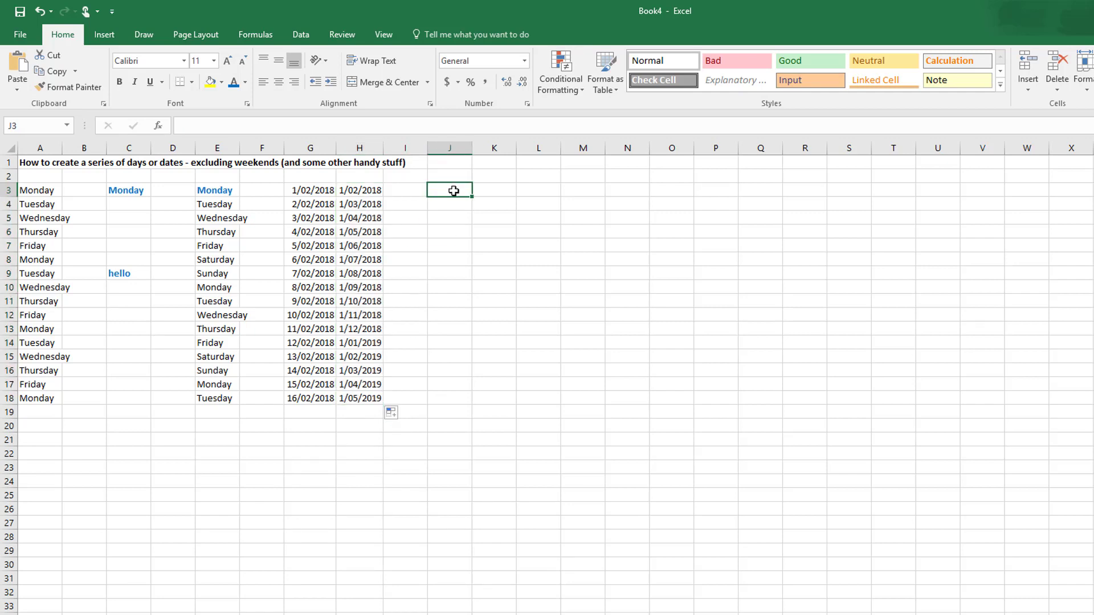
type("1/5/")
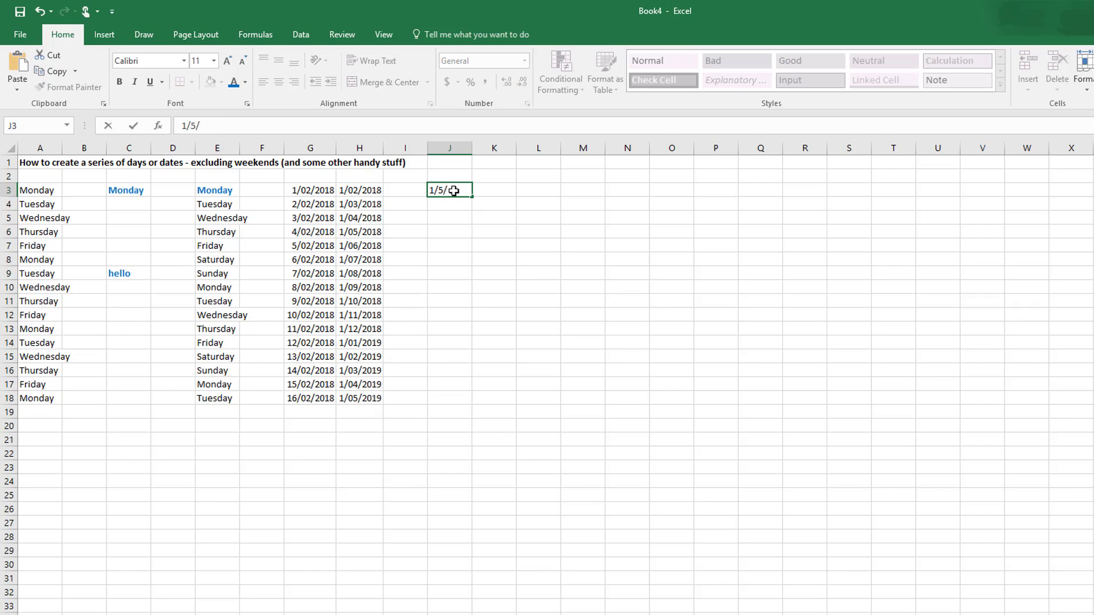
type("2018")
key("Return")
Step: Format the date in J3 with the long date type "Wednesday, 14 March 2012"
left_click(452, 189)
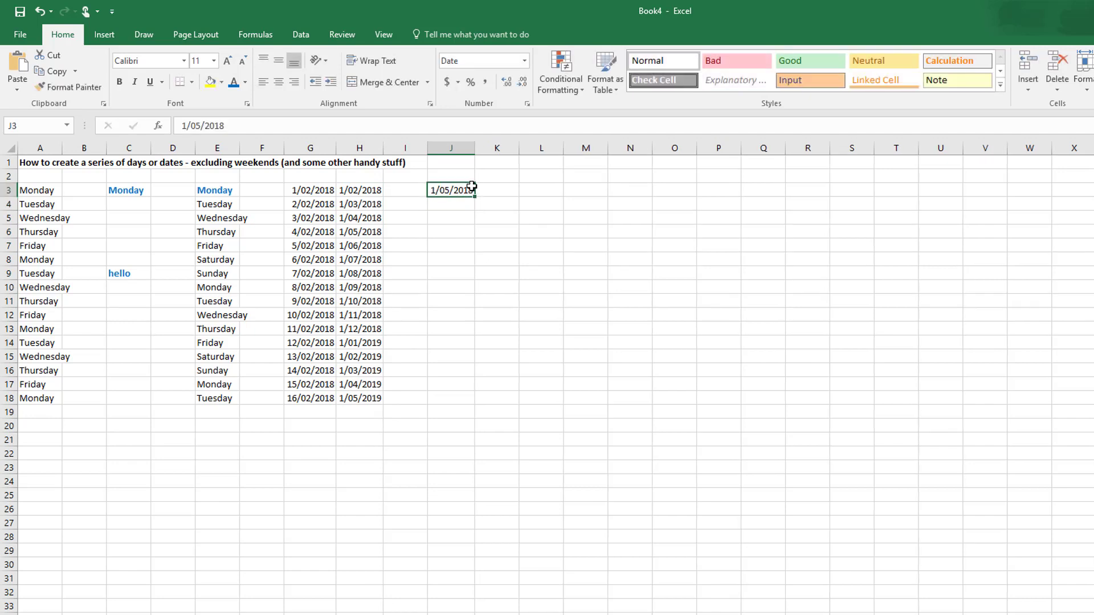
right_click(460, 191)
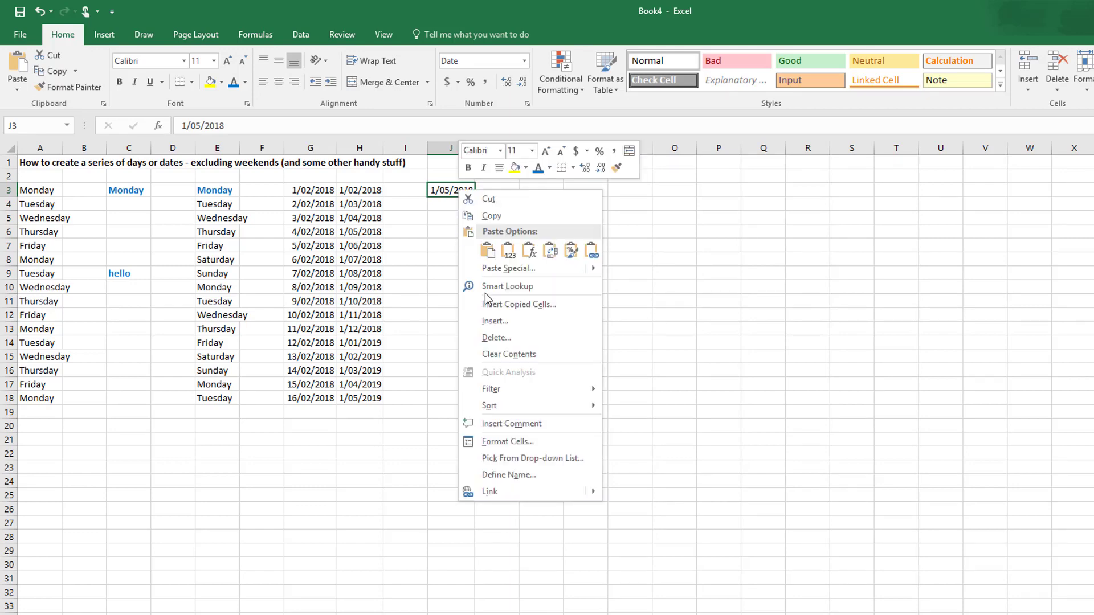
left_click(506, 441)
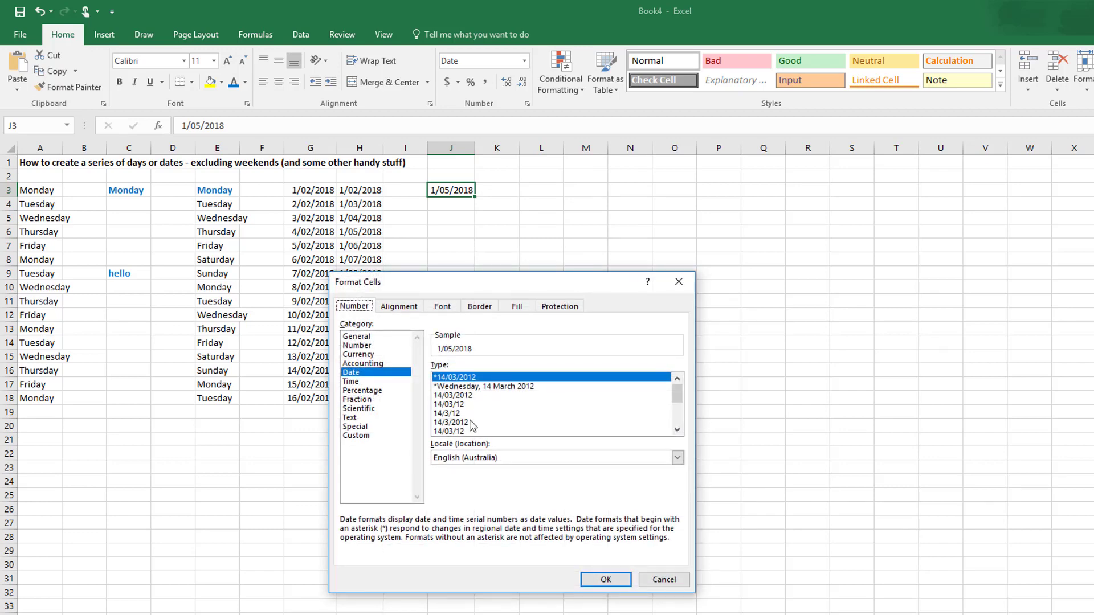
left_click(482, 387)
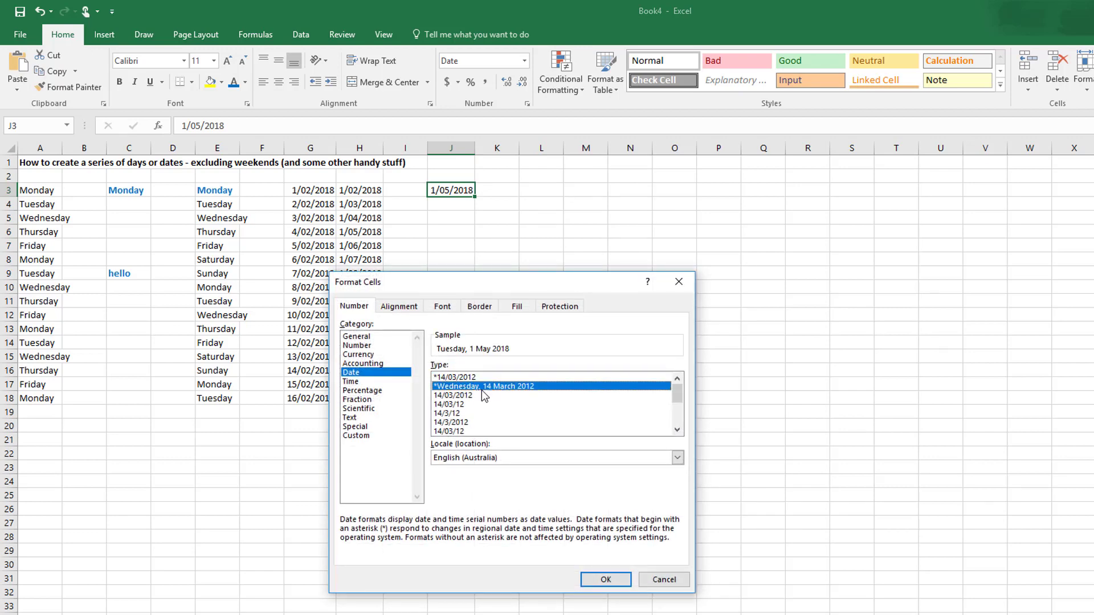
left_click(605, 579)
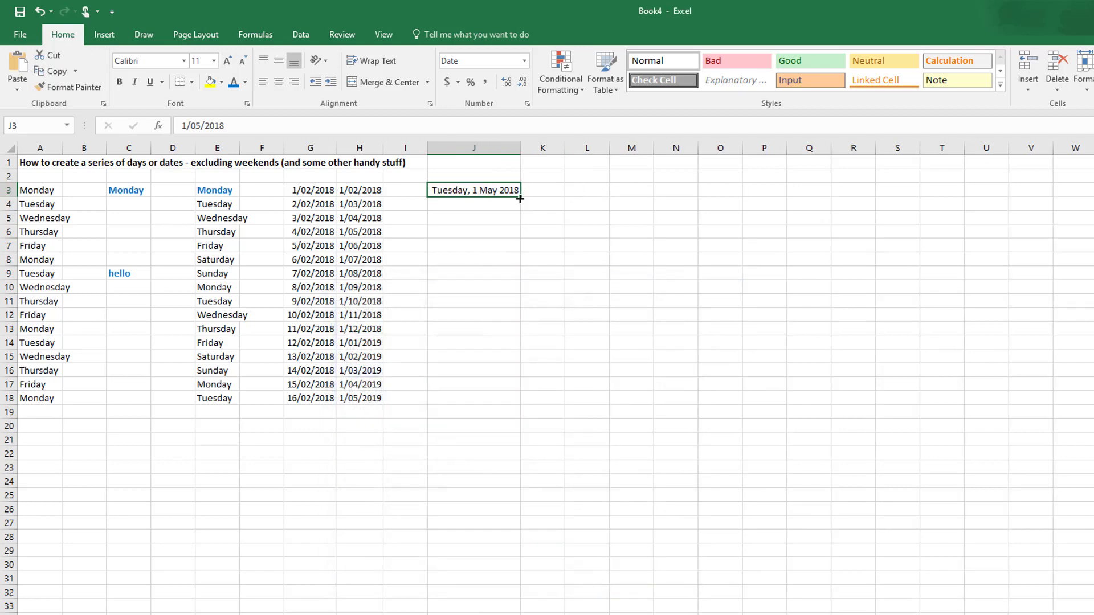
Step: Autofill the date from J3 down to J18 with the series increasing by years, and autofit the width of column J
left_click_drag(521, 197, 519, 405)
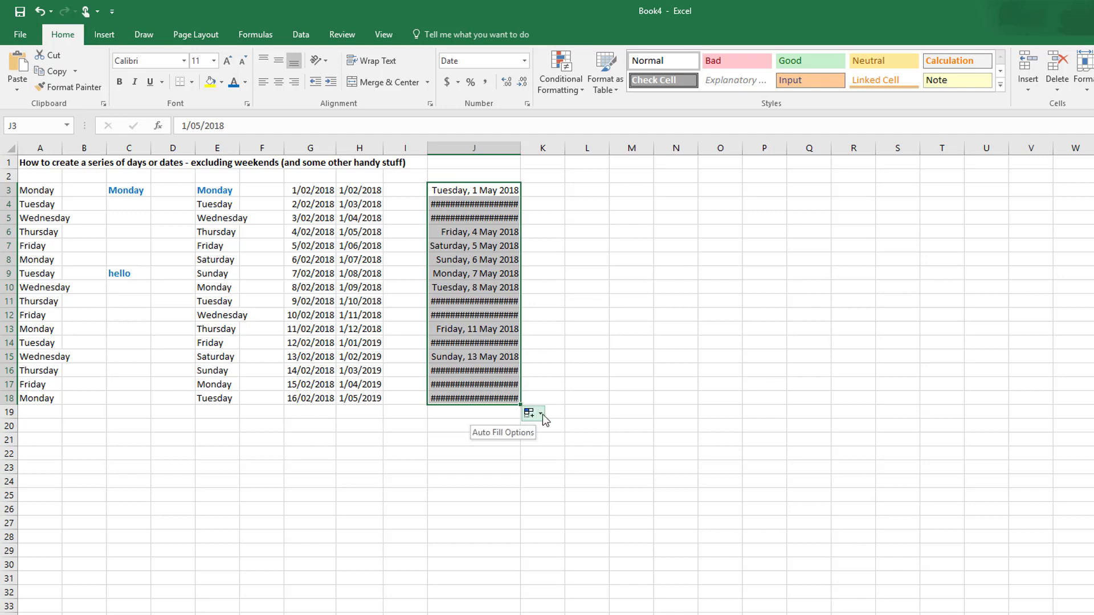
left_click(541, 414)
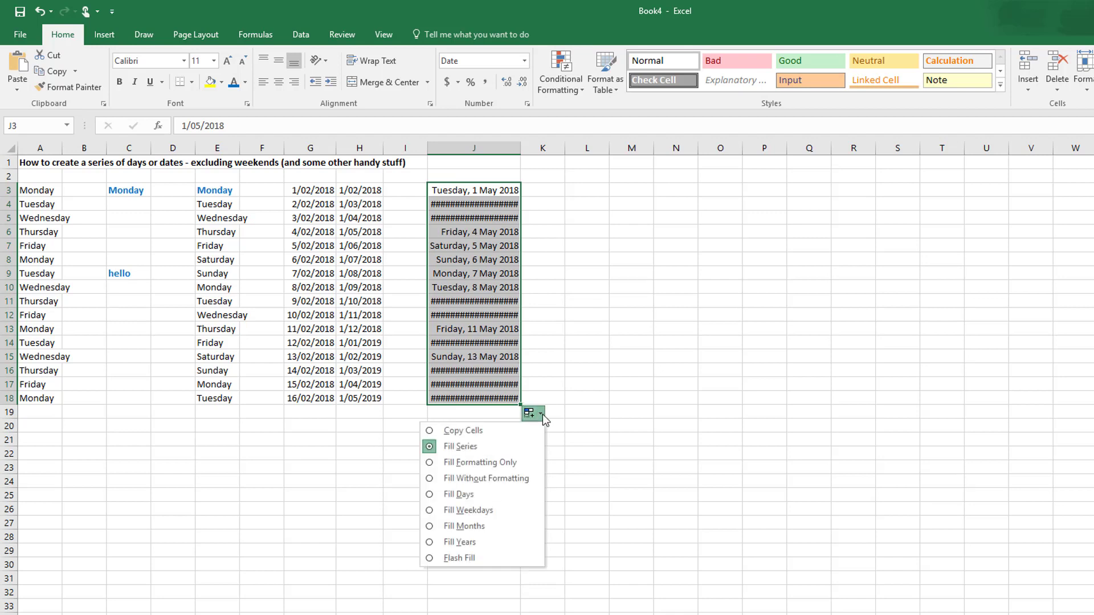
left_click(493, 546)
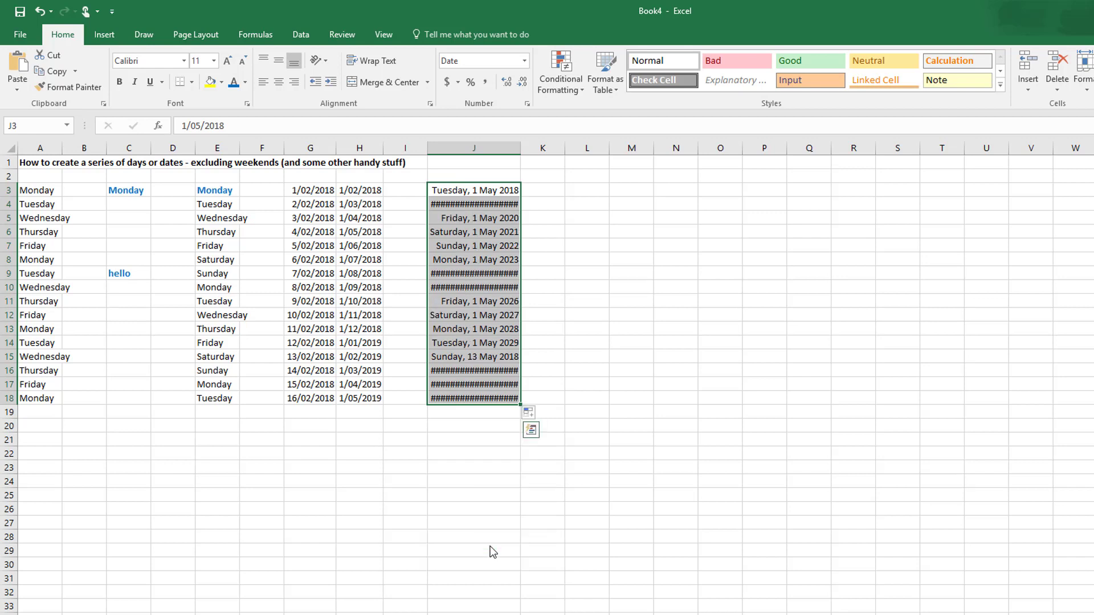
double_click(522, 147)
left_click(630, 259)
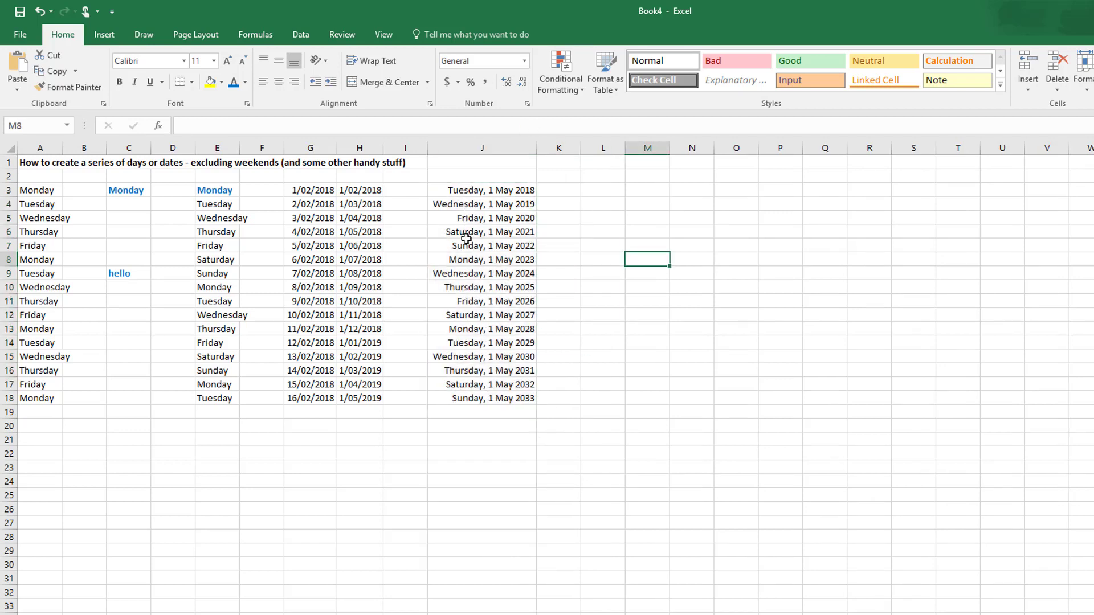
Step: Enter the first person's first name in L3 and surname in M3
left_click(604, 191)
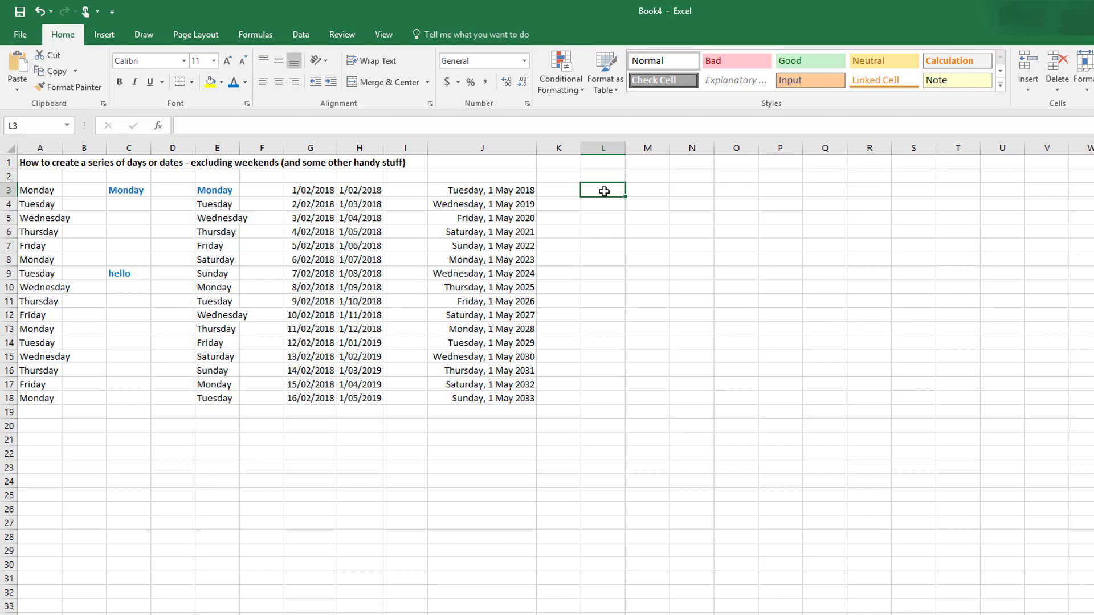
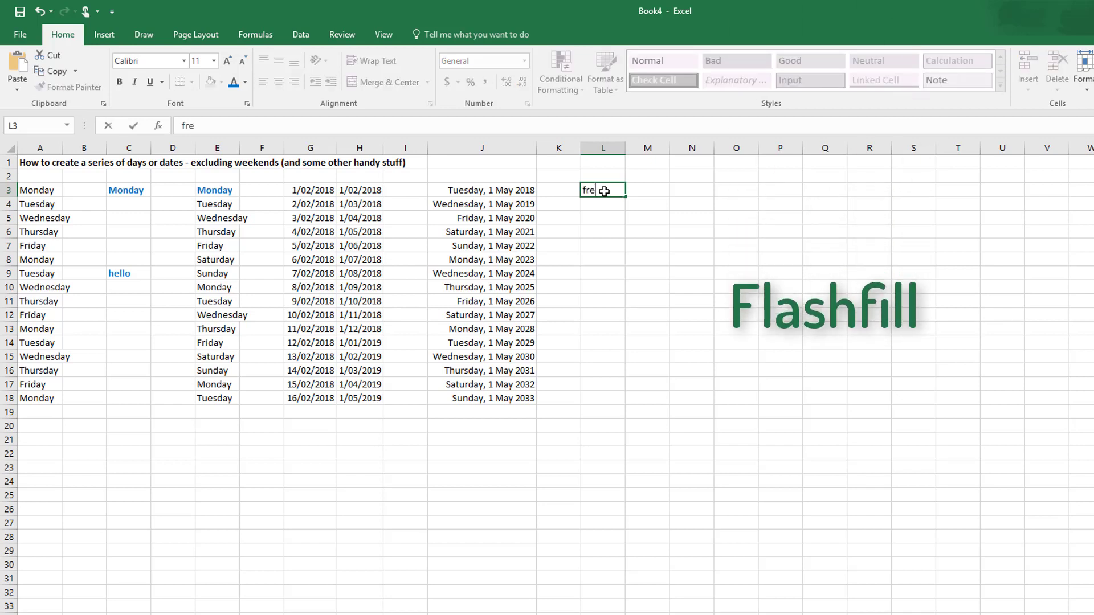
key("BackSpace")
key("BackSpace")
key("BackSpace")
key("Tab")
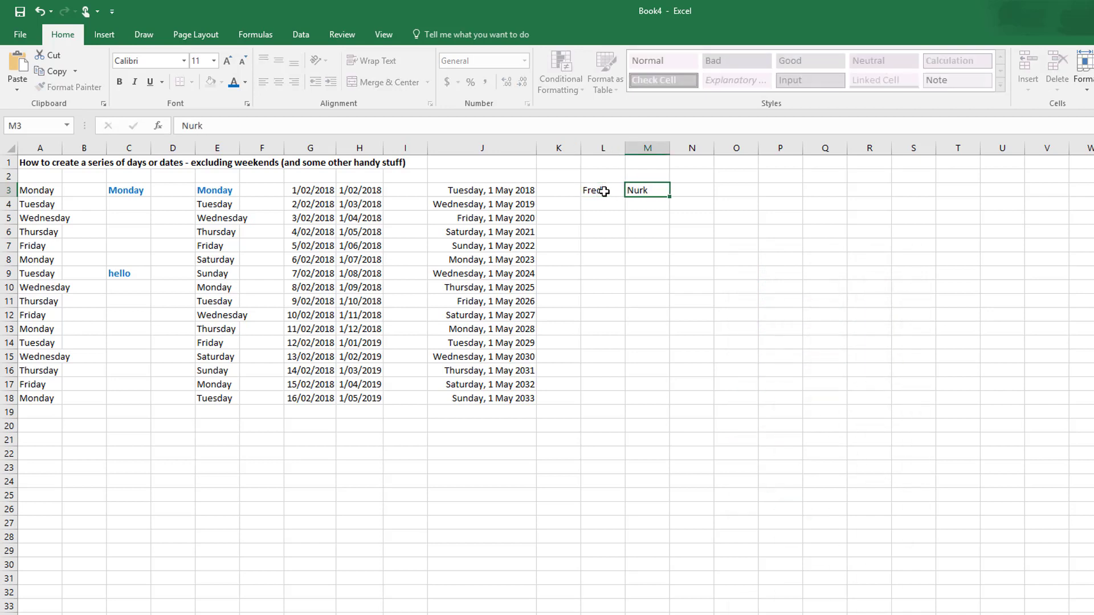
key("Return")
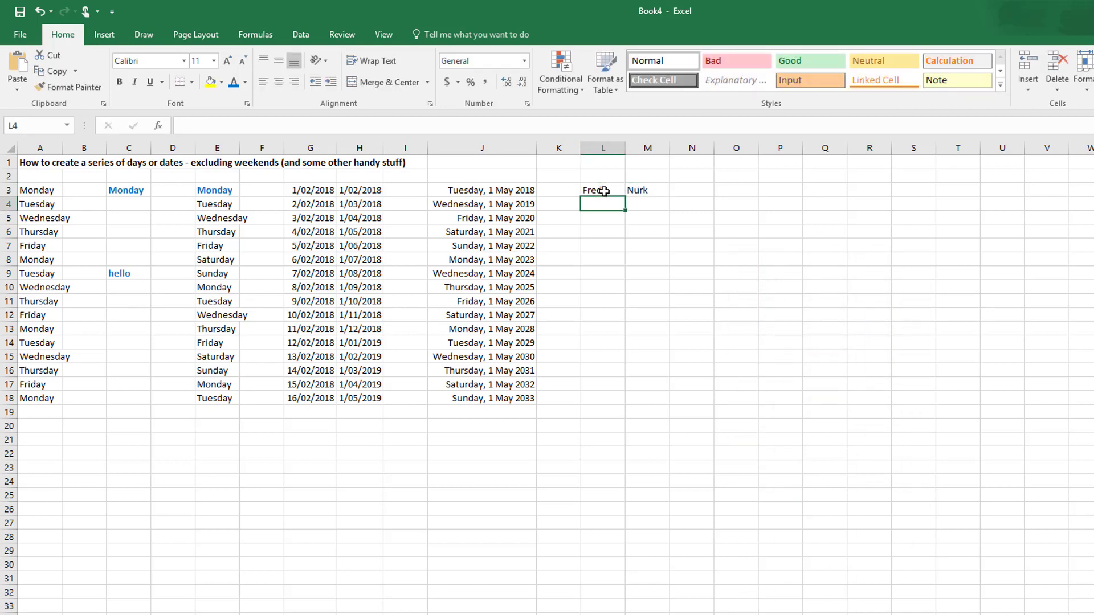
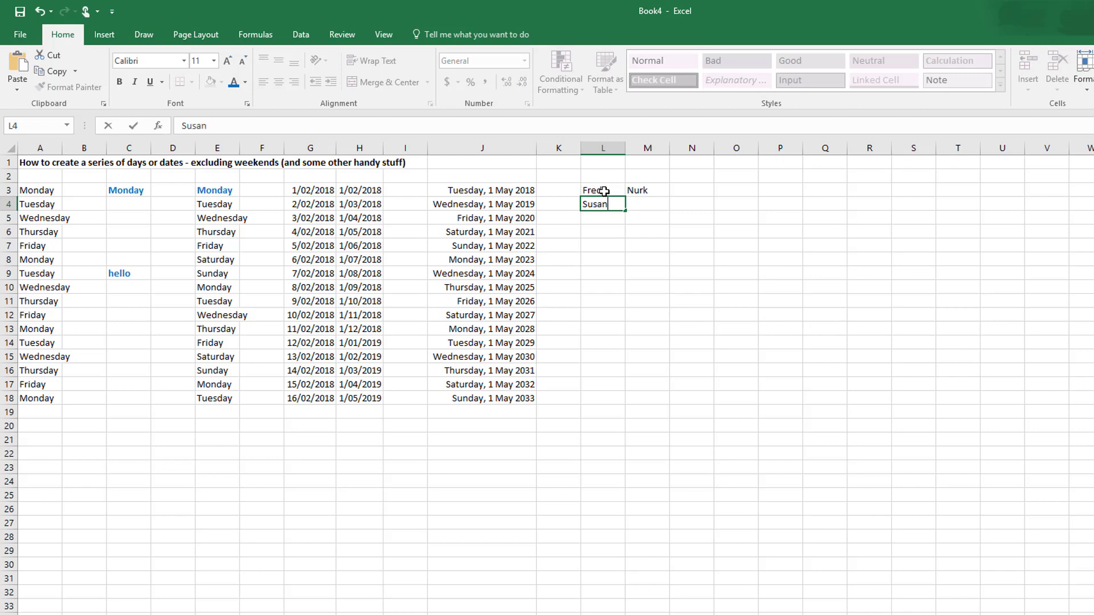
Step: Enter the second person's first name in L4 and surname in M4
key("Tab")
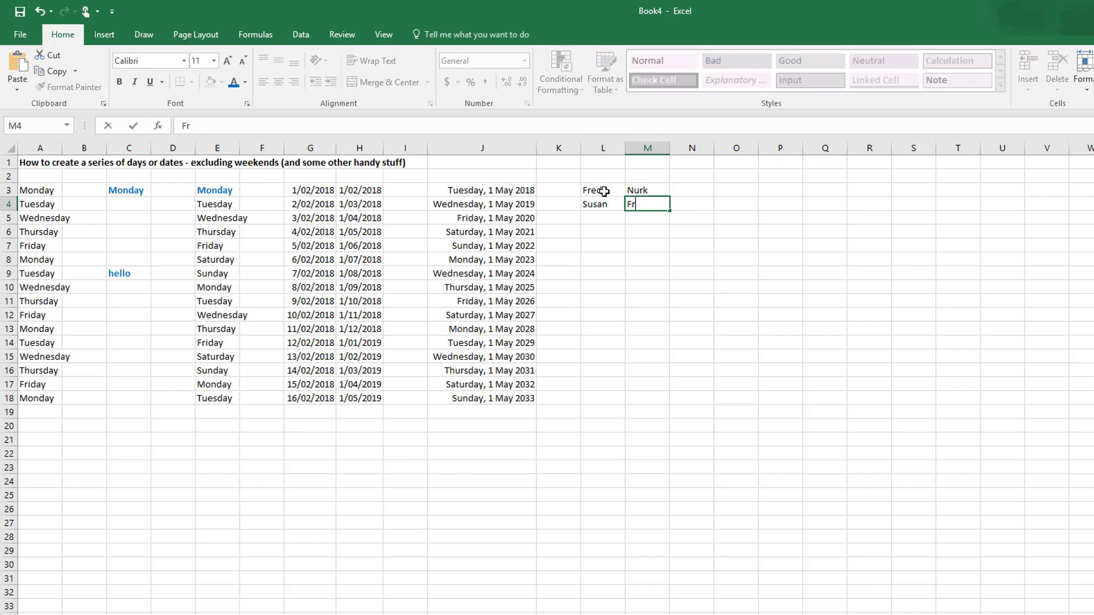
key("Return")
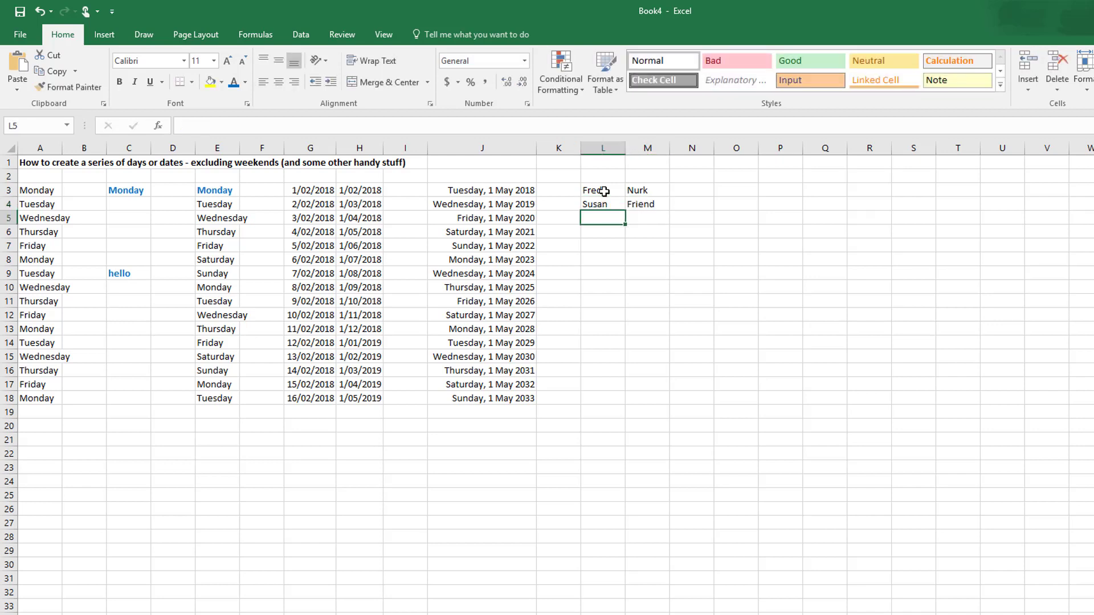
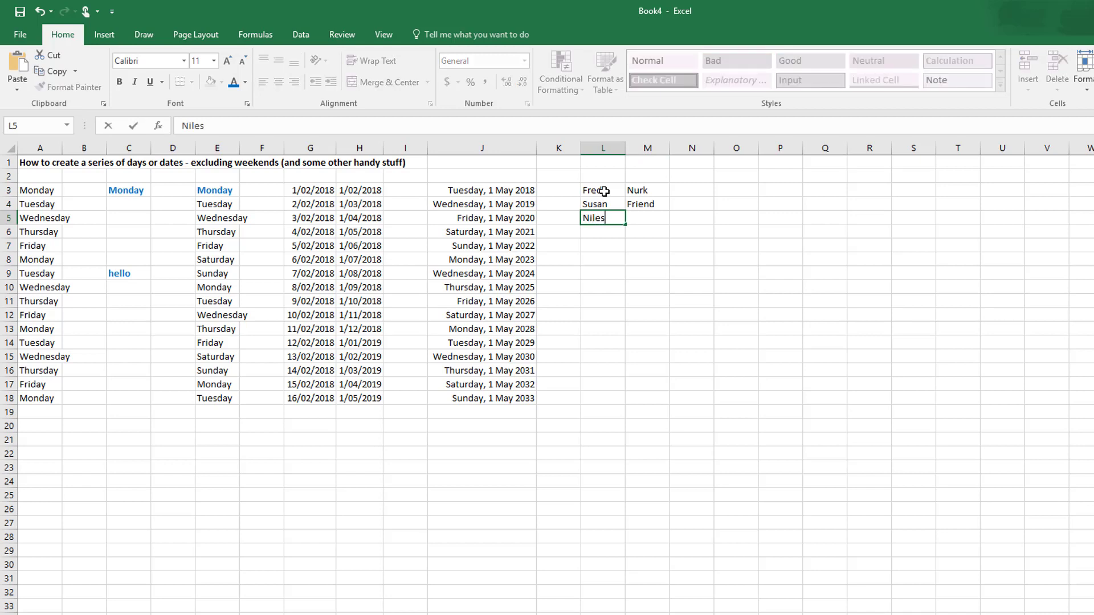
Step: Enter the third and fourth persons' first names in L5:L6 and their surnames in M5:M6
key("Tab")
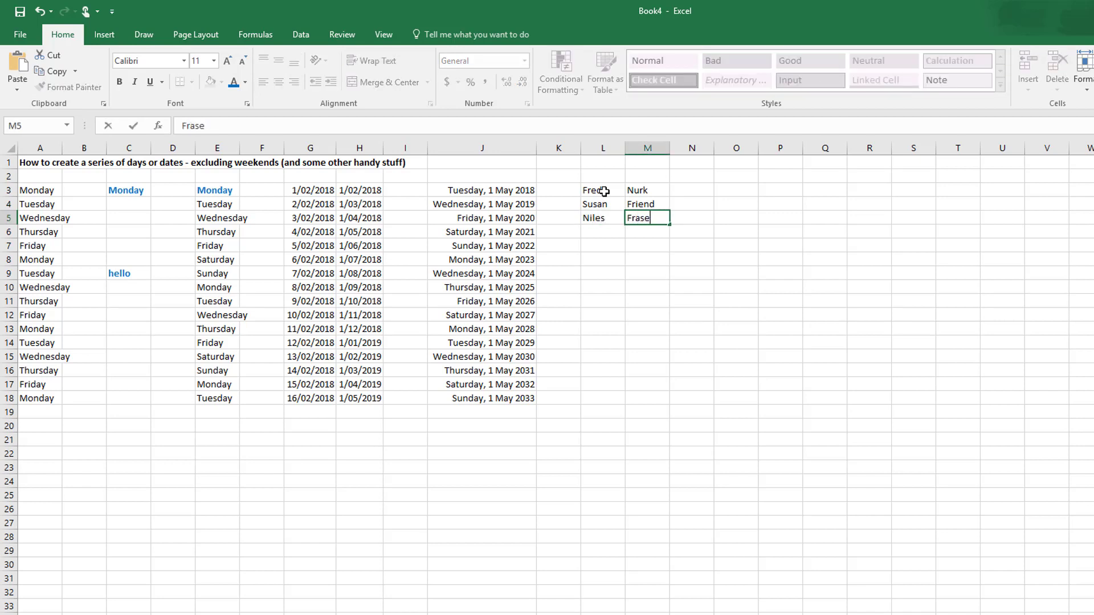
key("Return")
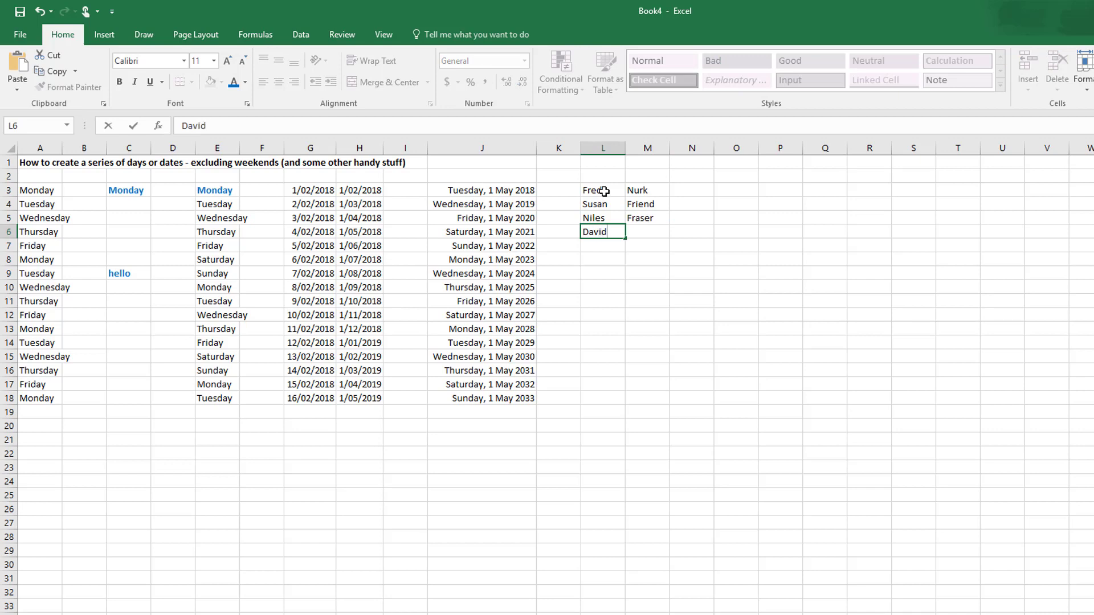
key("Tab")
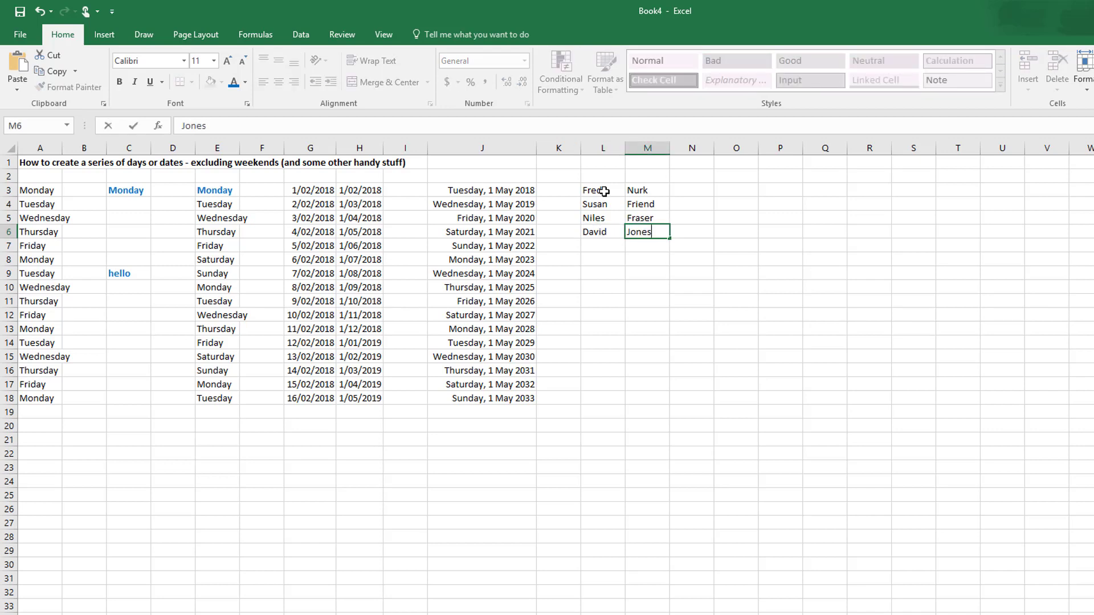
key("Tab")
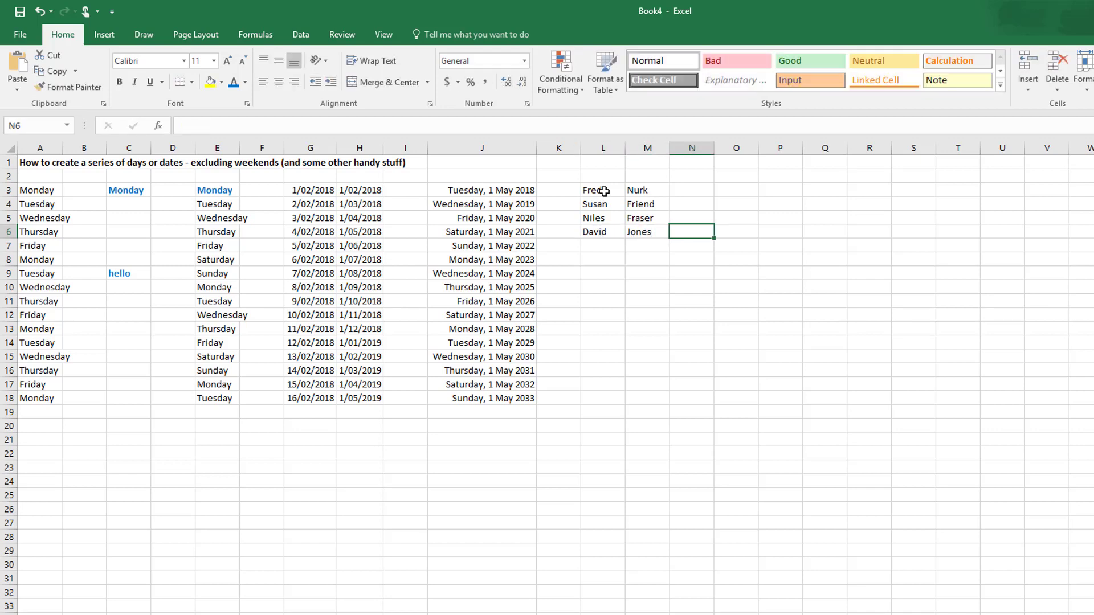
Step: Enter the first person's full name, with a space between first name and surname, in N3
left_click(699, 188)
type("Fr")
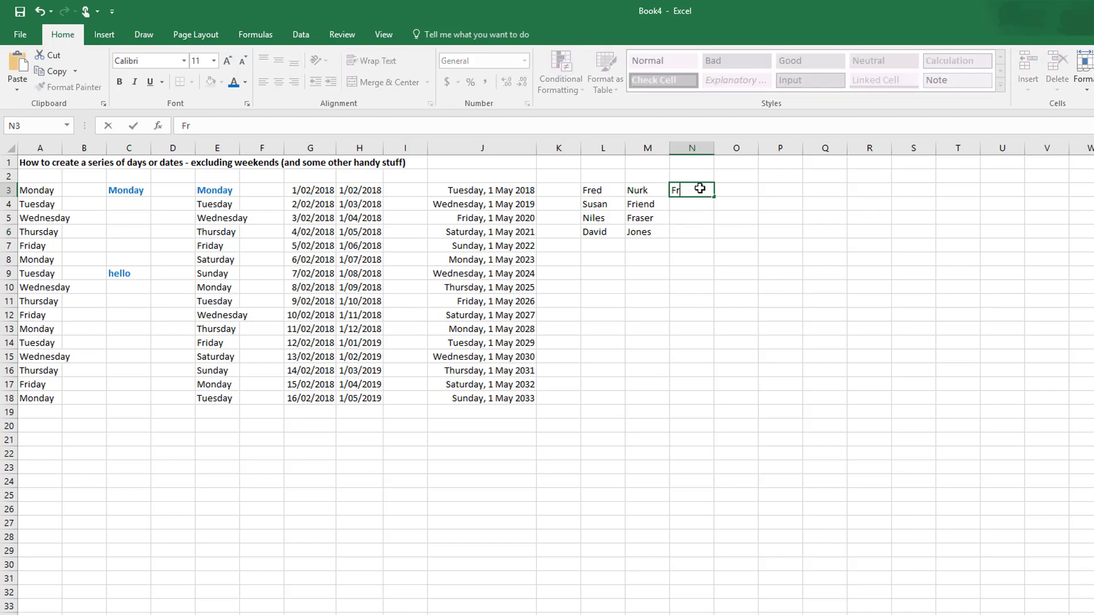
type("ed Nurk")
left_click(793, 249)
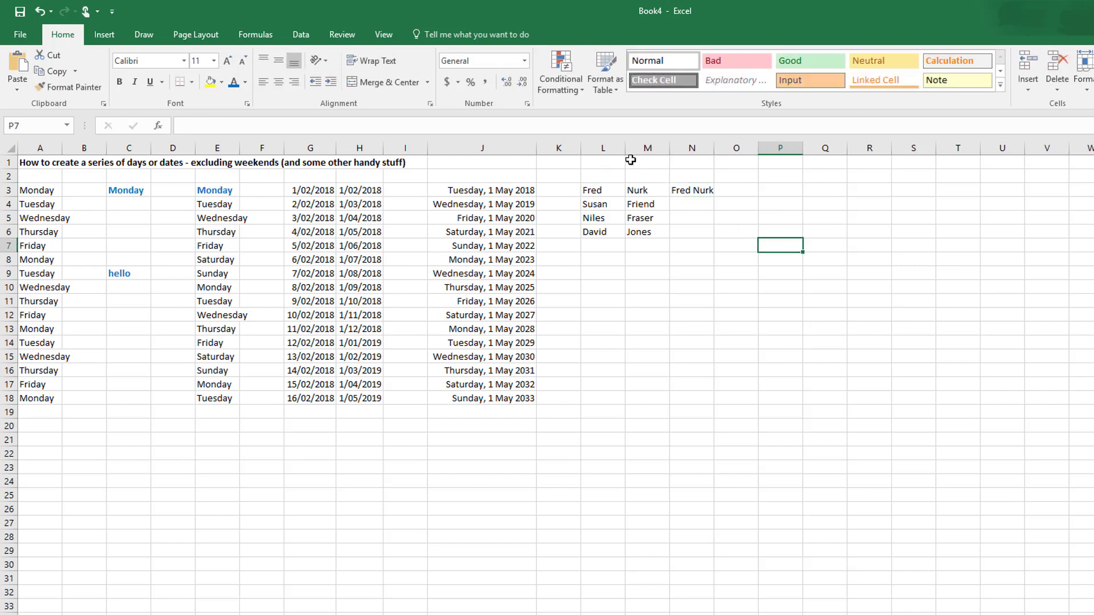
Step: Autofill the full name from N3 down to N6 and switch the fill to Flash Fill
left_click(692, 191)
left_click_drag(715, 199, 718, 240)
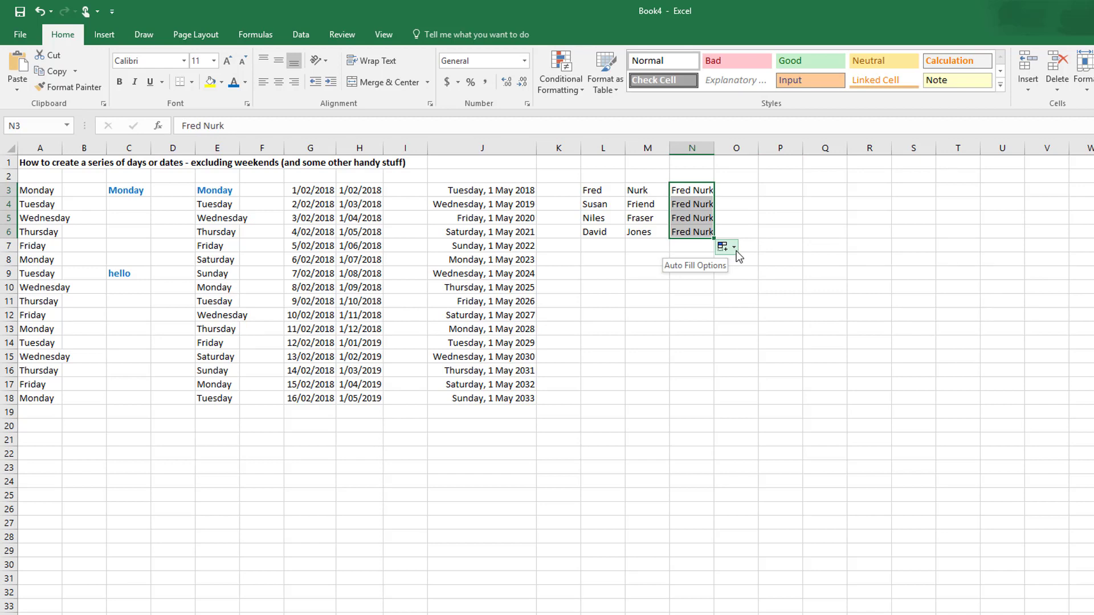
left_click(735, 248)
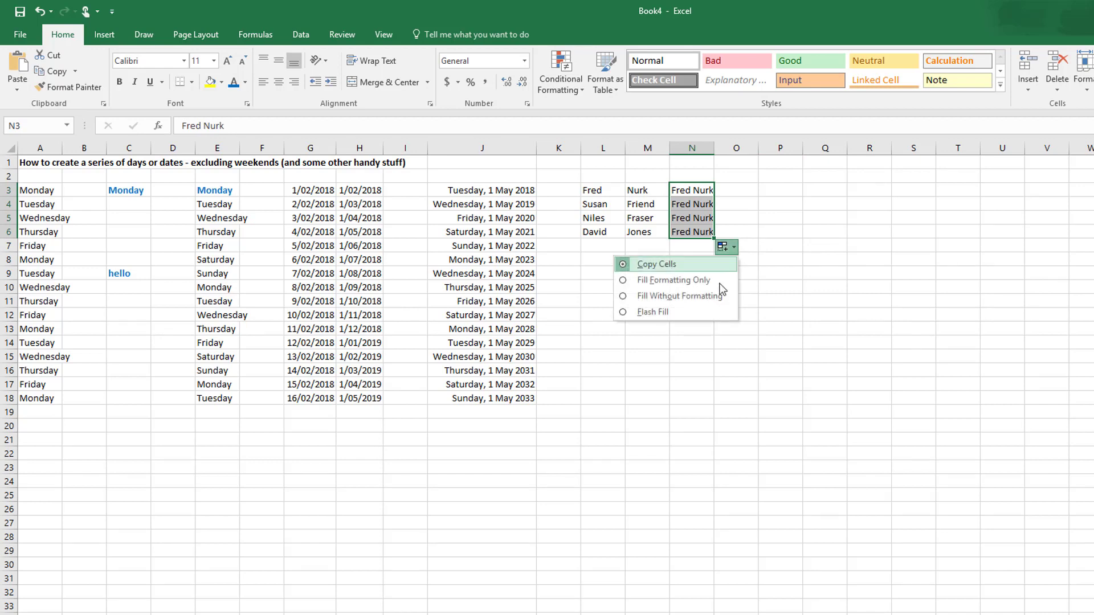
left_click(685, 312)
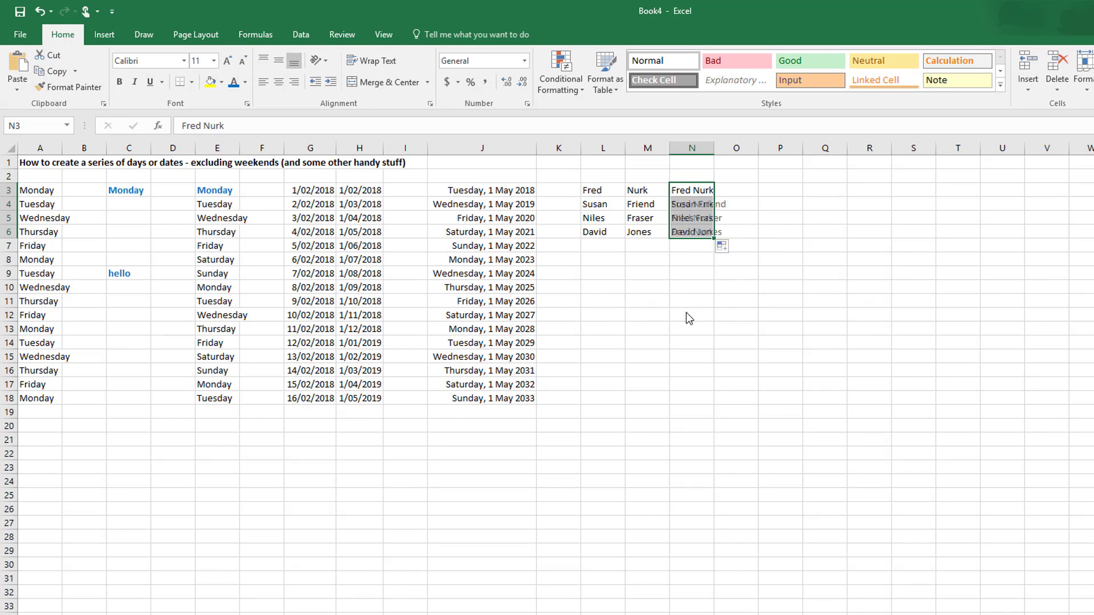
left_click(843, 274)
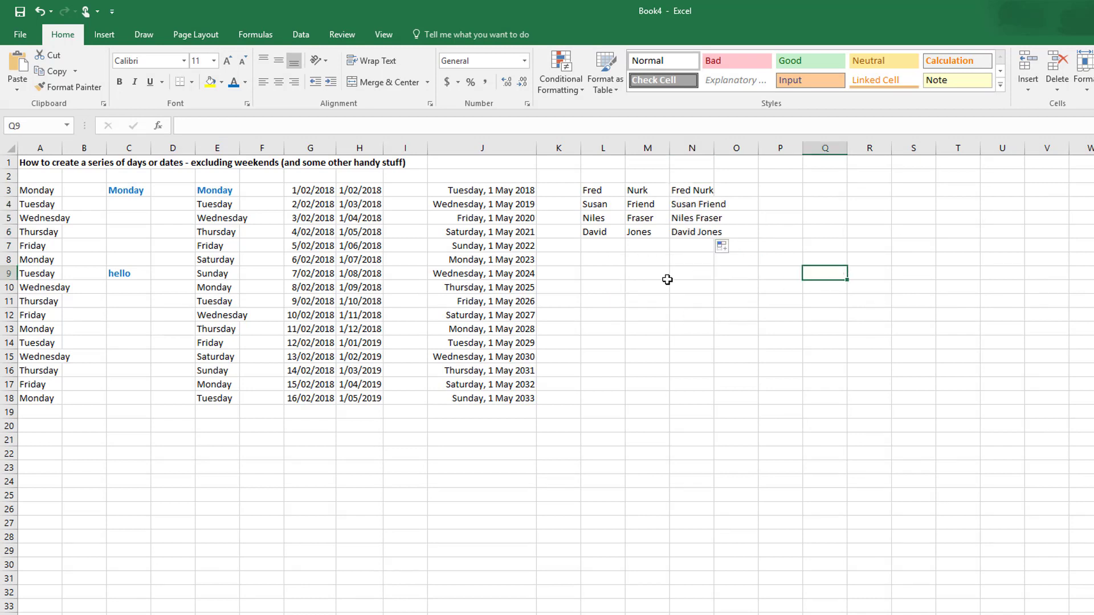
Step: Enter the first person's e-mail address in L8, in the form first name, dot, surname at gmail.com
left_click(607, 263)
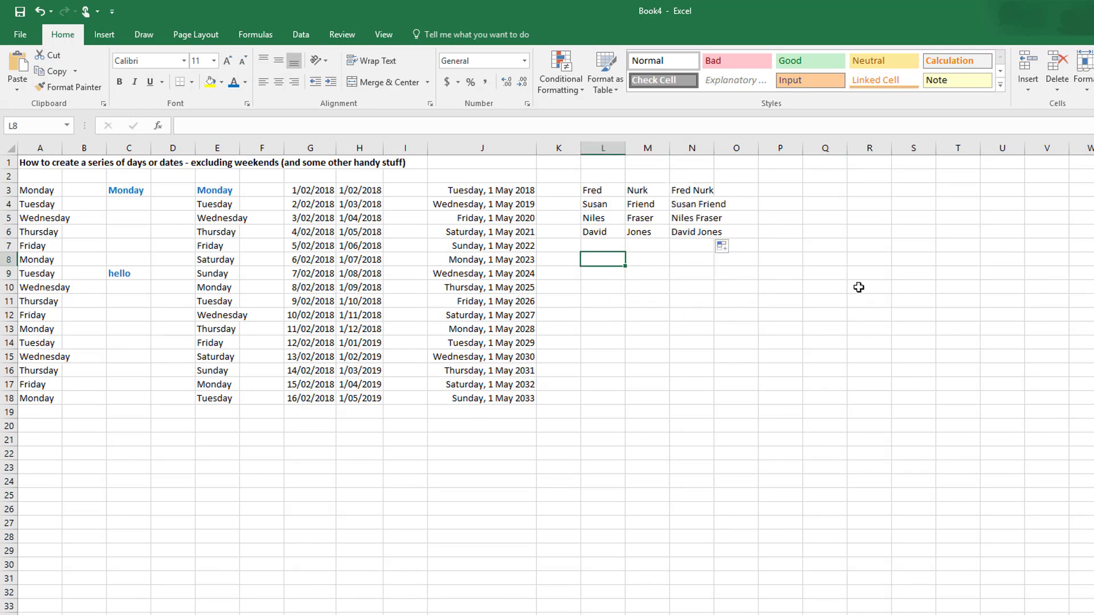
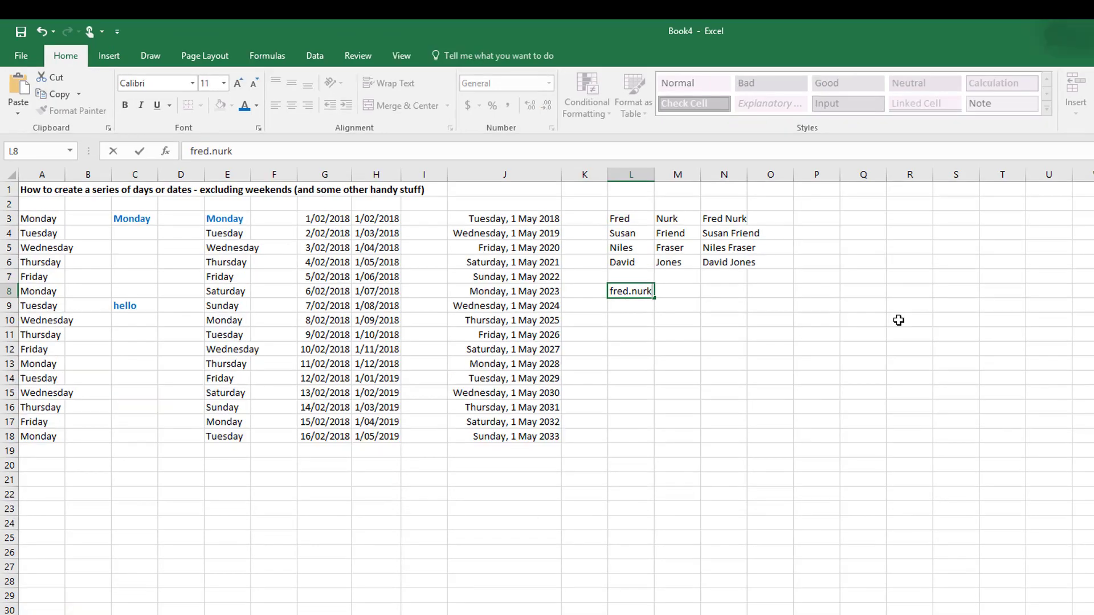
key("Return")
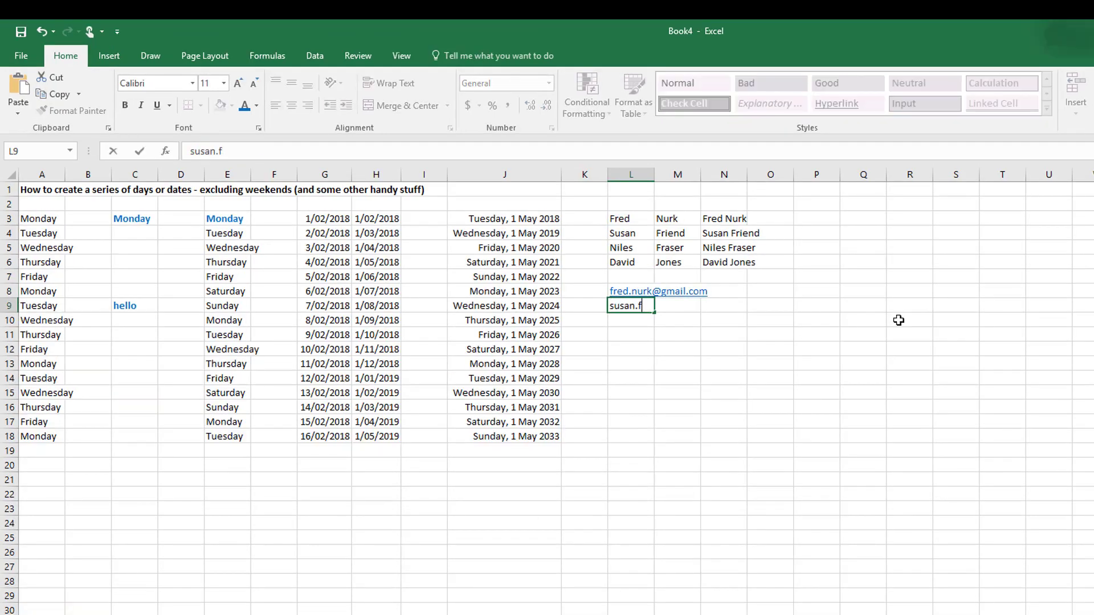
Step: Enter the e-mail addresses of the second, third and fourth persons in L9, L10 and L11 in the same form
key("Return")
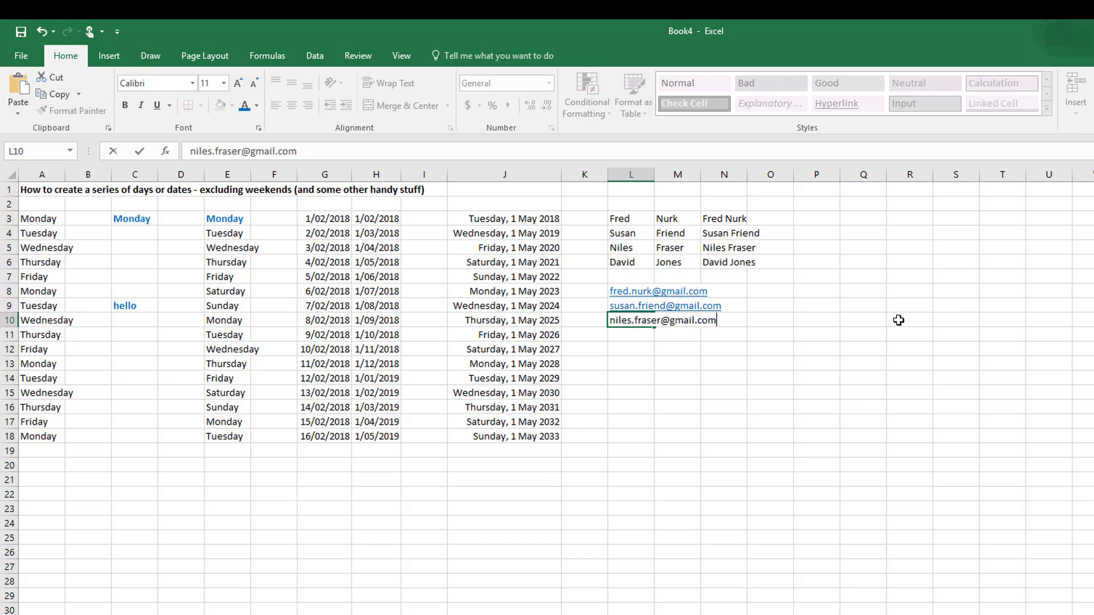
key("Return")
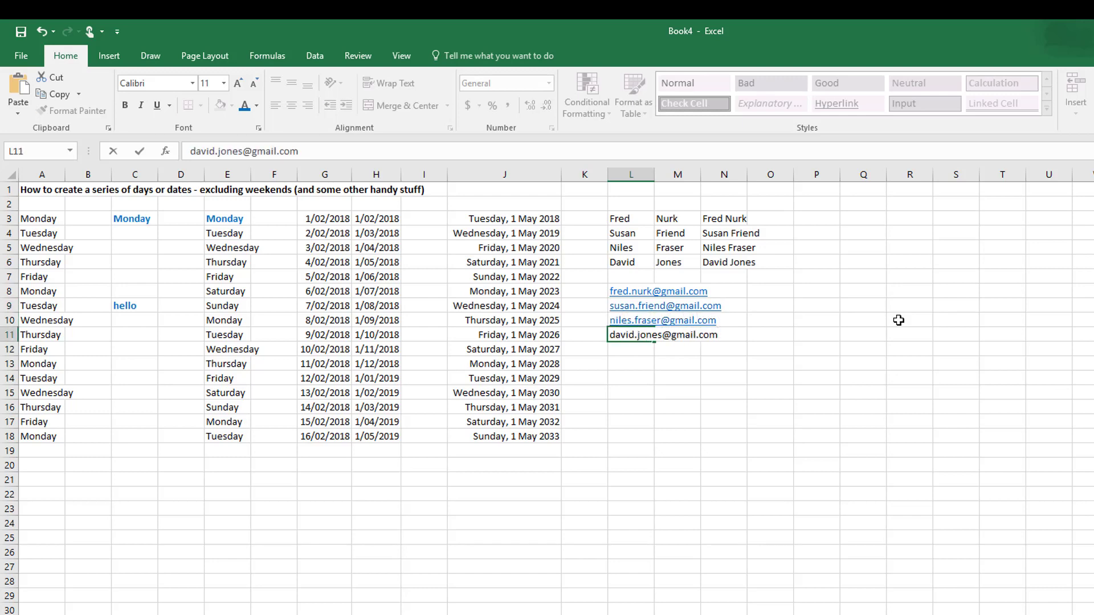
left_click(899, 320)
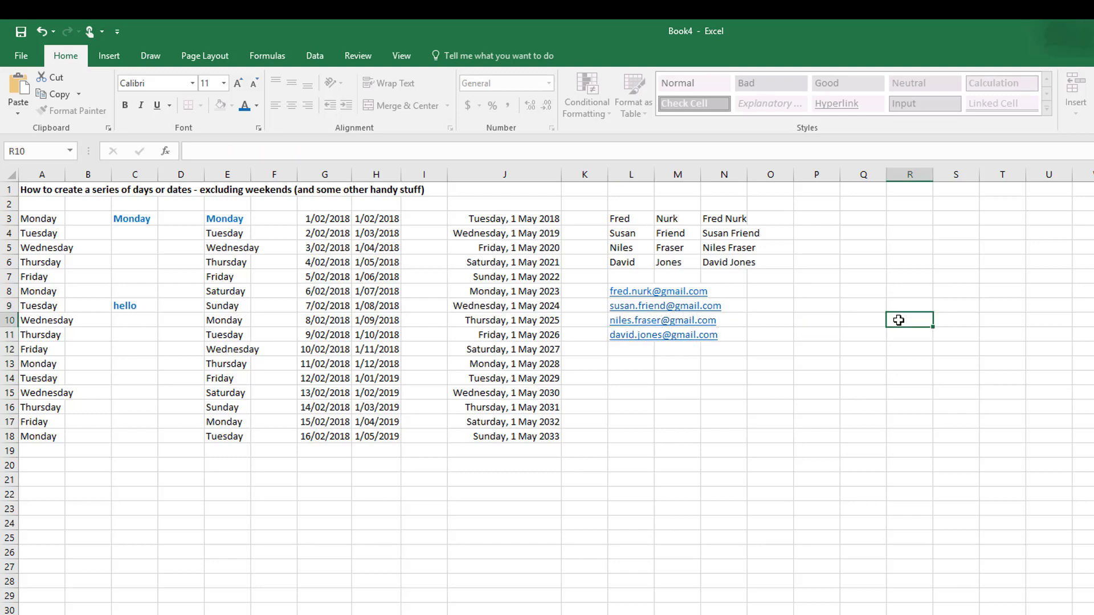
Step: Enter the first person's full name in M8, with capitalised first name and surname separated by a space
left_click(684, 291)
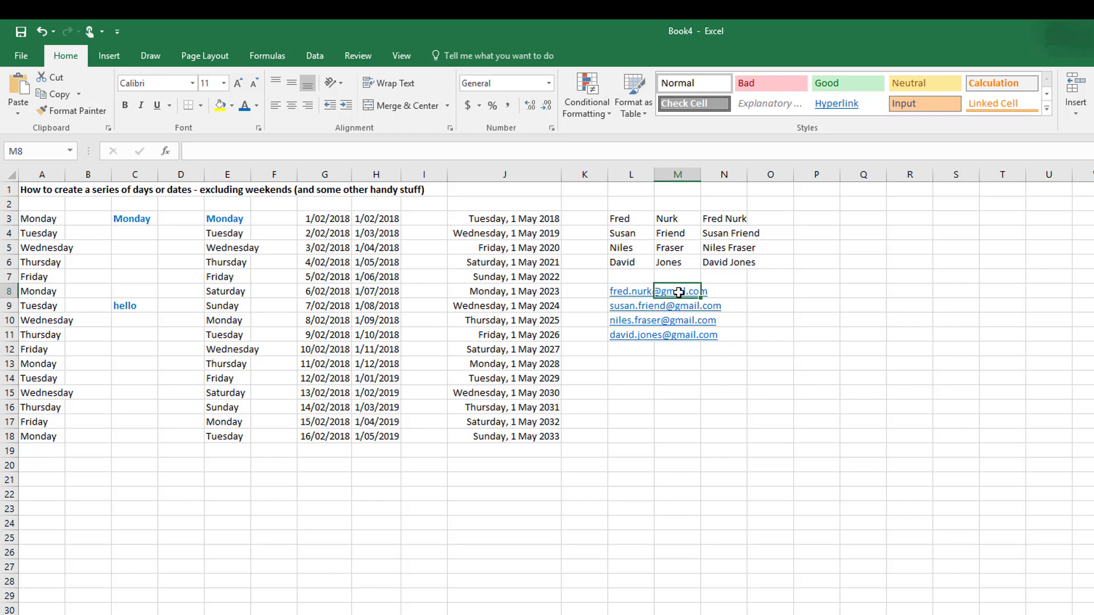
type("Fr")
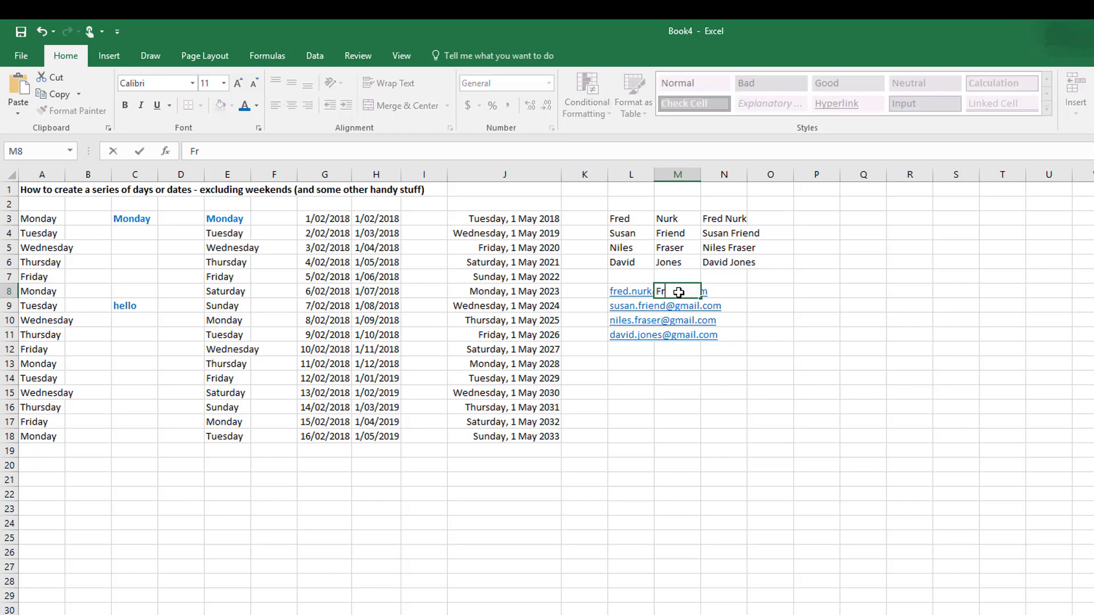
type("ed Nurk")
key("Return")
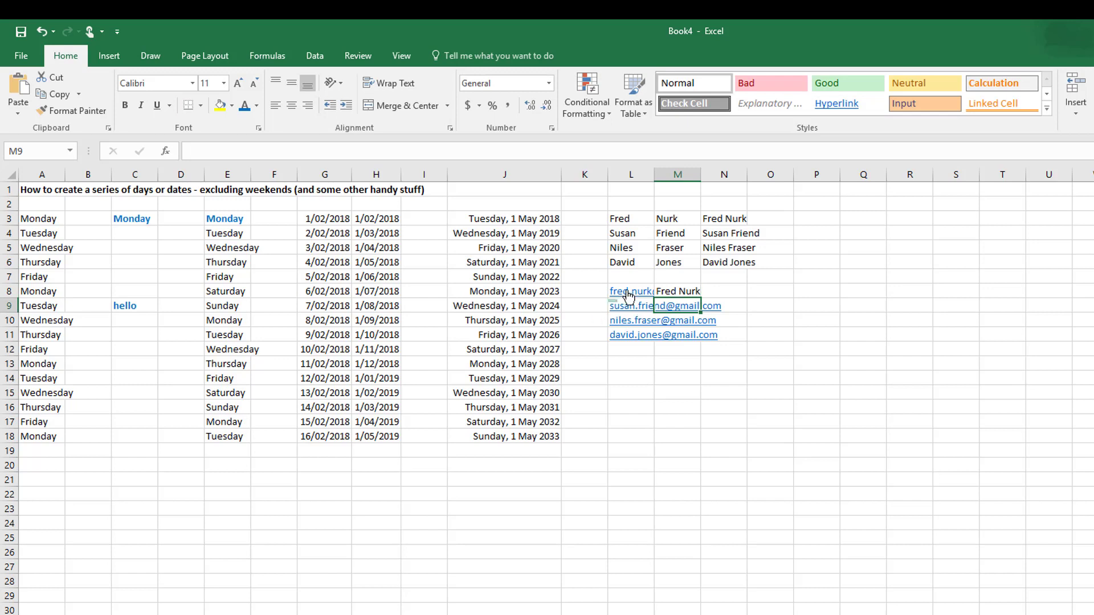
Step: Autofill the full name from M8 down to M11 and switch the fill to Flash Fill to extract names from the e-mail addresses
left_click(692, 292)
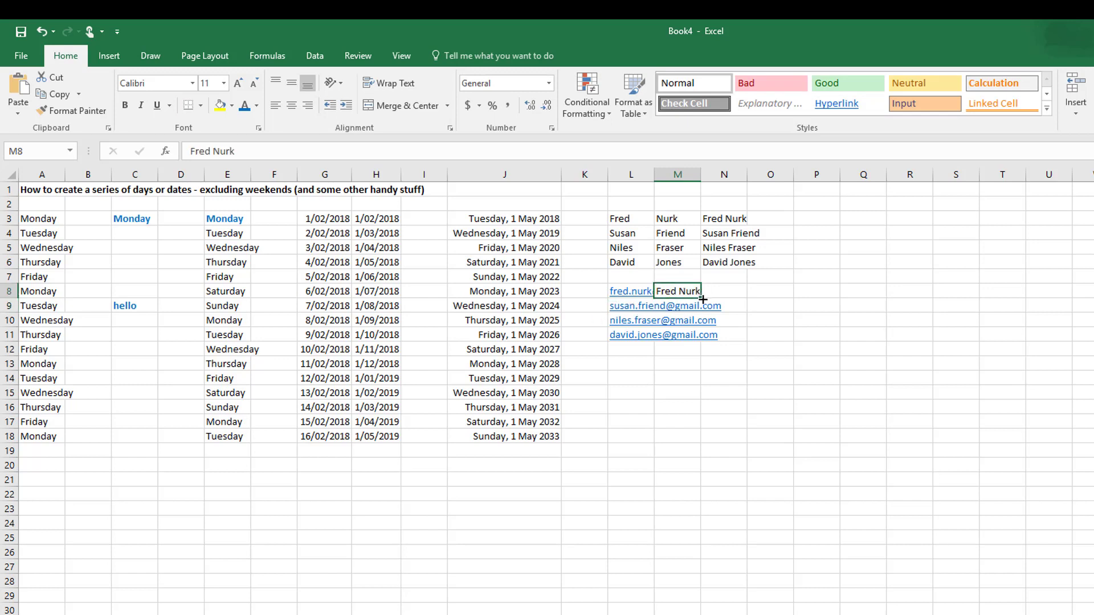
left_click_drag(703, 299, 700, 346)
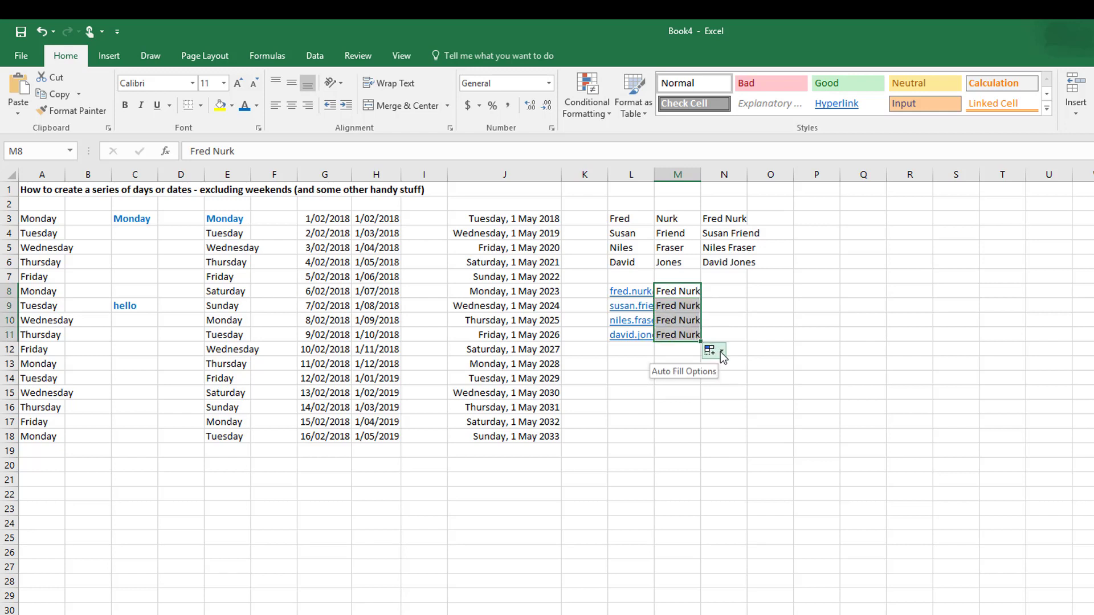
left_click(723, 354)
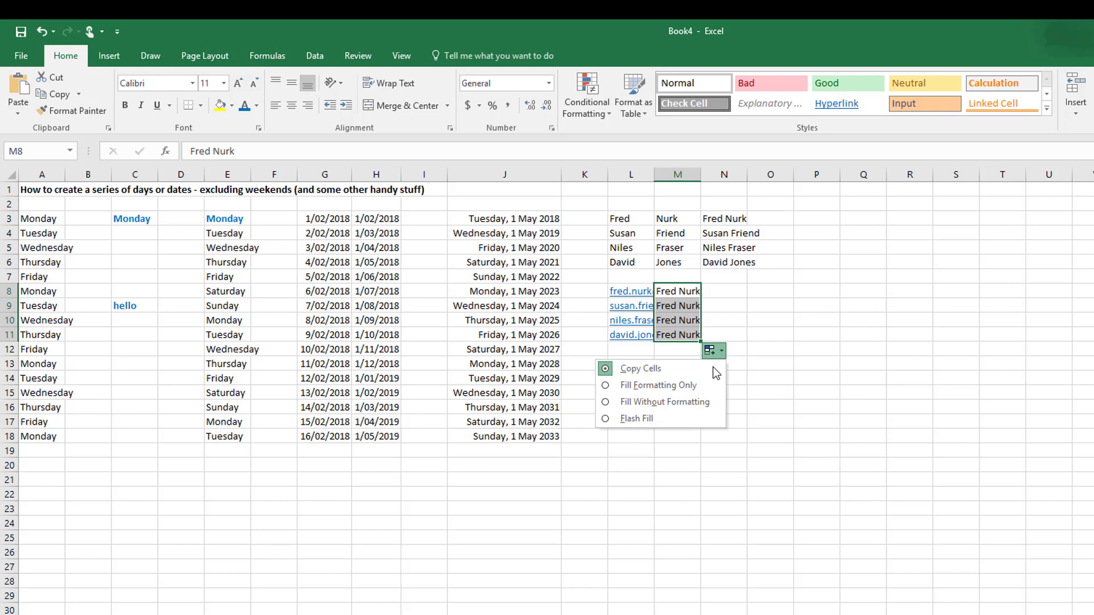
left_click(689, 420)
left_click(876, 365)
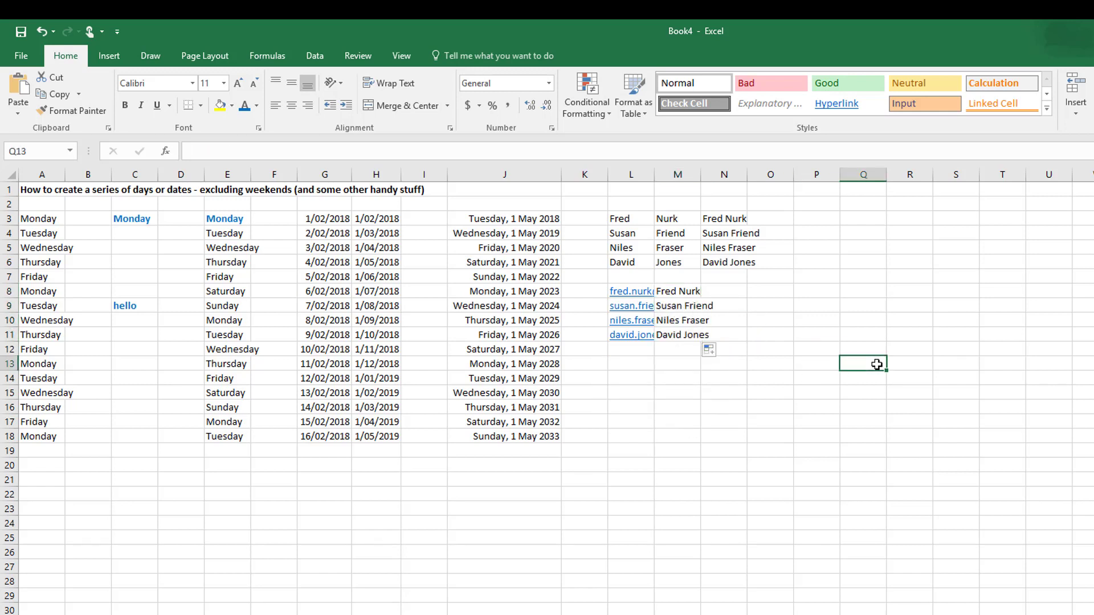
left_click(631, 366)
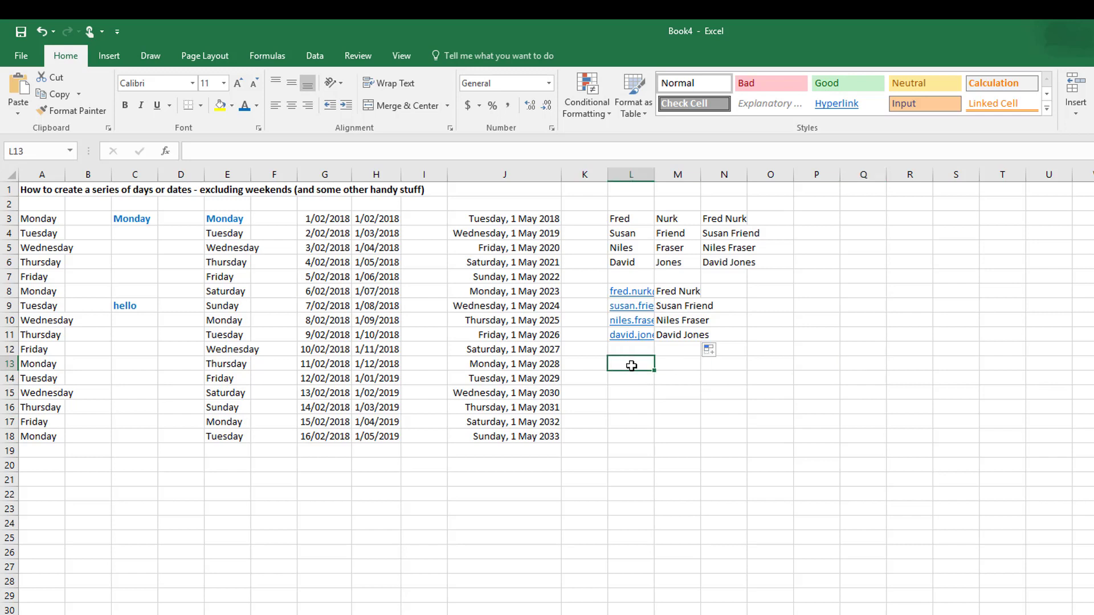